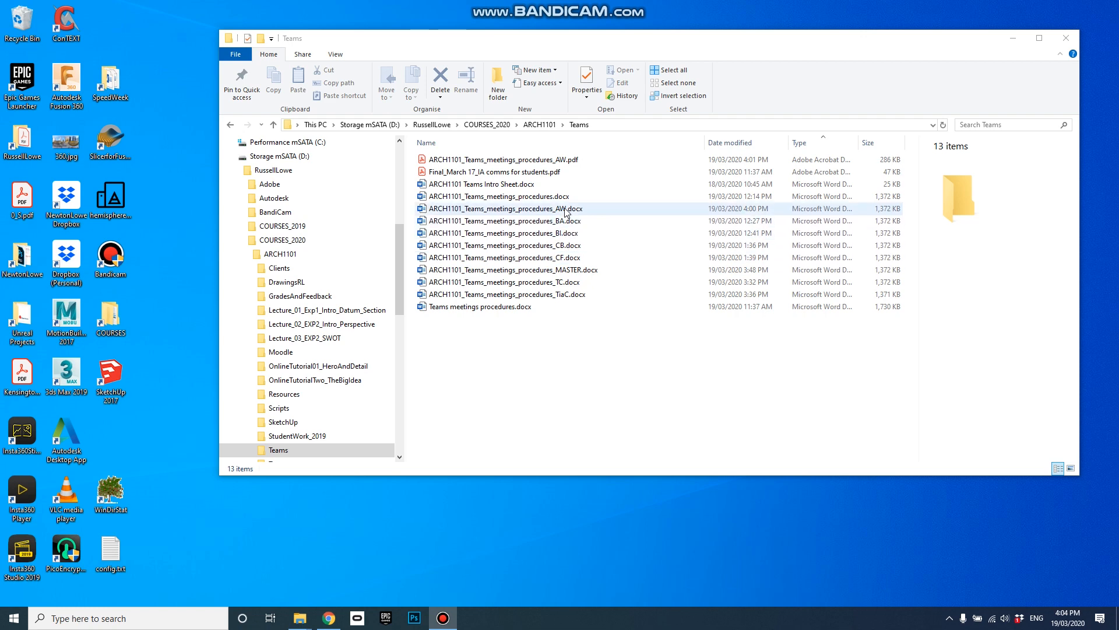
# Step: Open ARCH1101_Teams_meetings_procedures_AW.docx from the Teams folder in Word
pyautogui.doubleClick(565, 208)
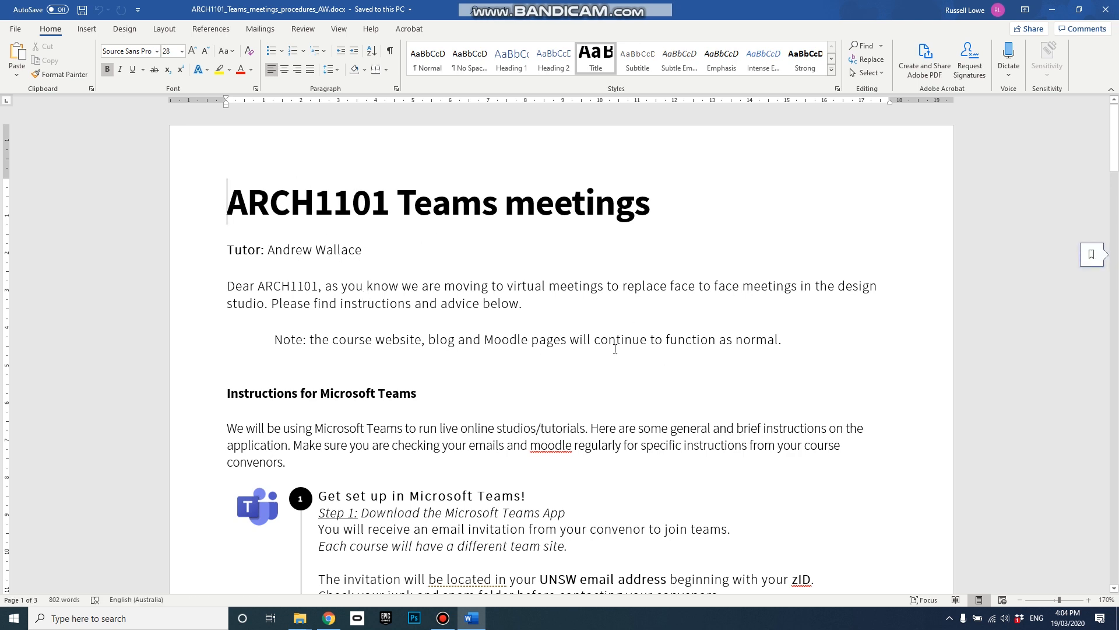
pyautogui.scroll(-5, 615, 348)
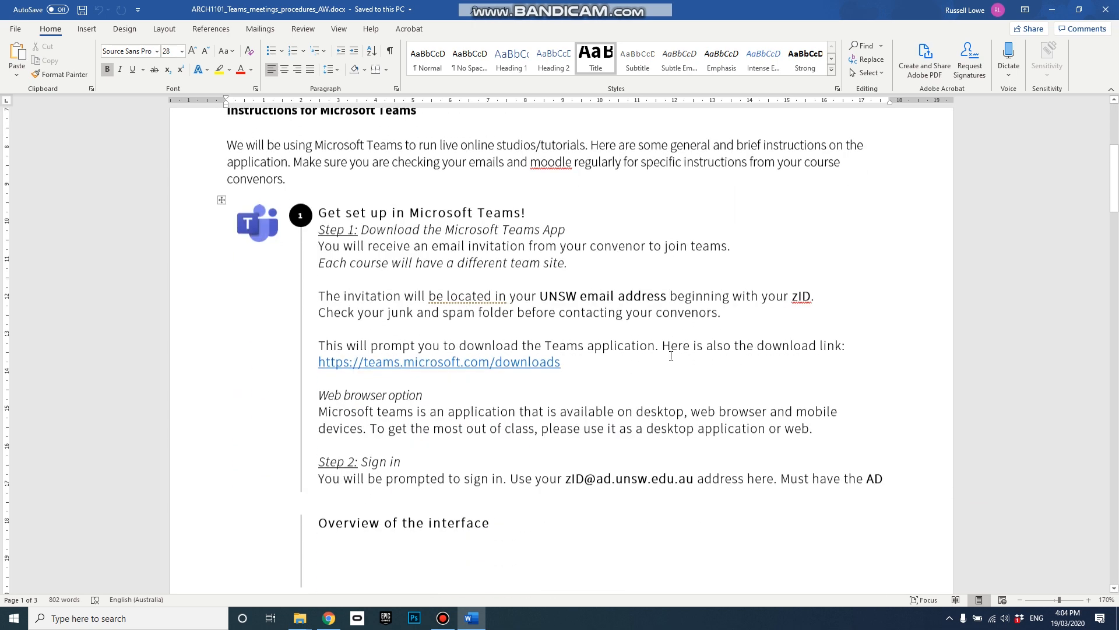
pyautogui.scroll(-10, 671, 356)
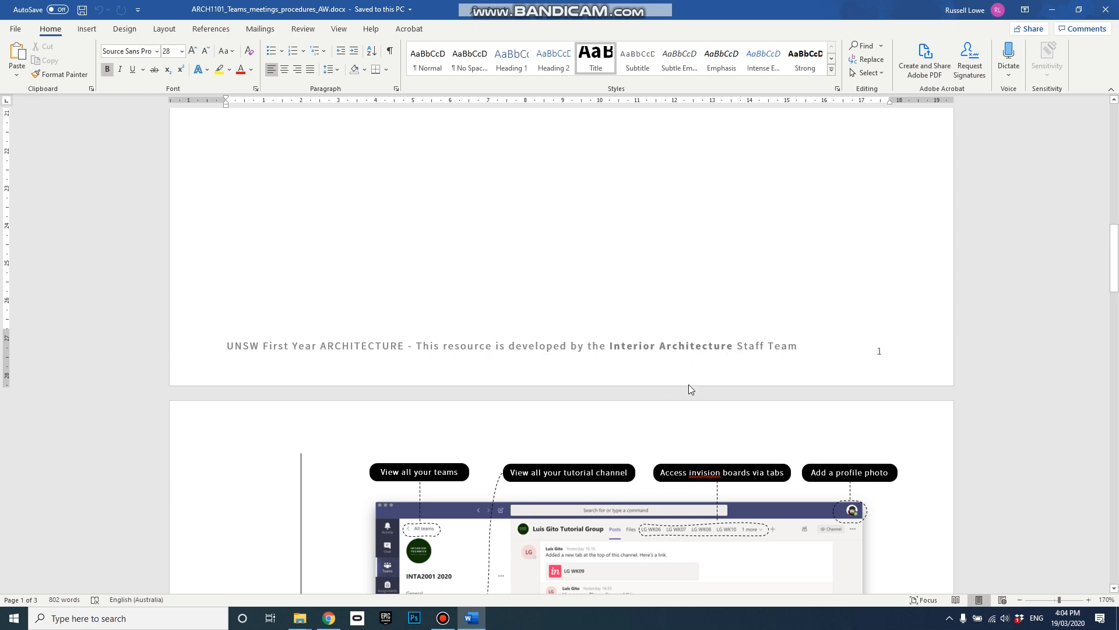
pyautogui.scroll(15, 689, 385)
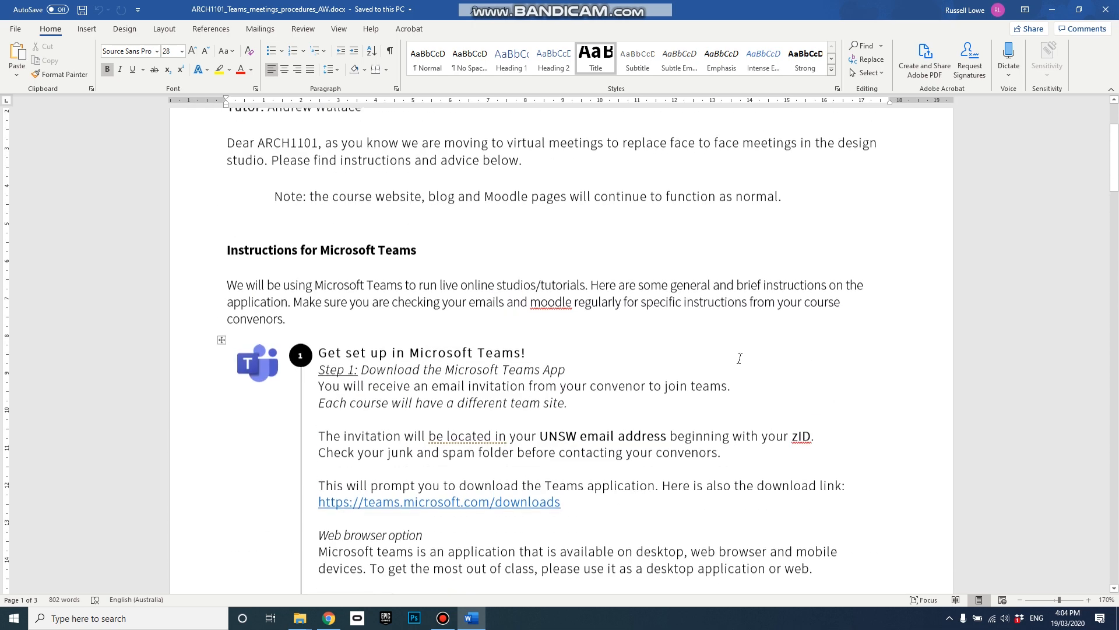
pyautogui.scroll(3, 739, 358)
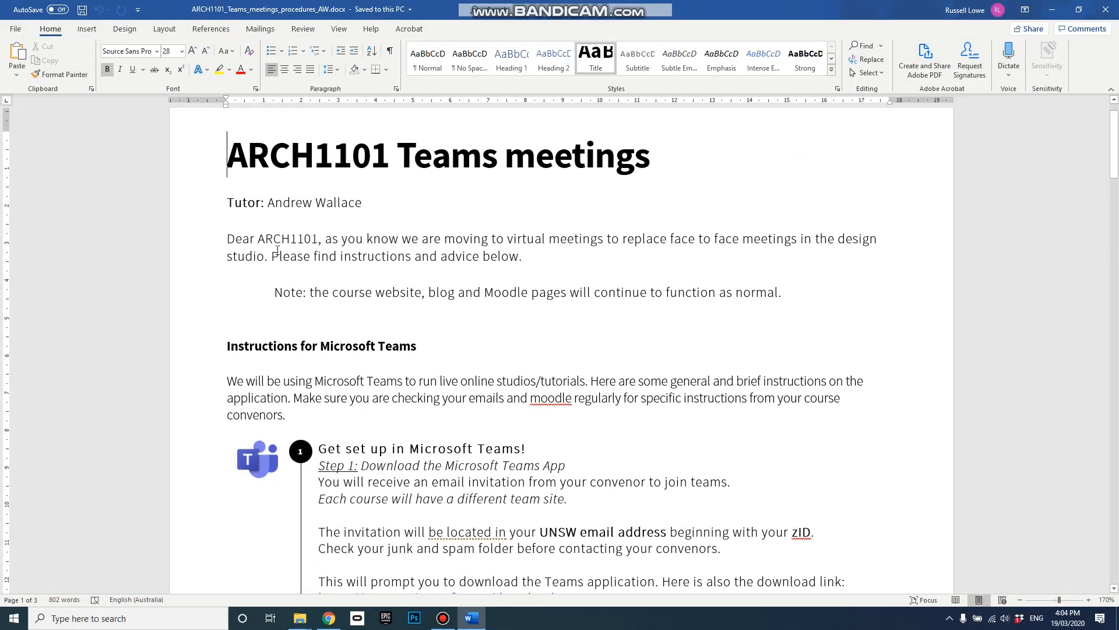
pyautogui.moveTo(228, 239); pyautogui.dragTo(787, 309)
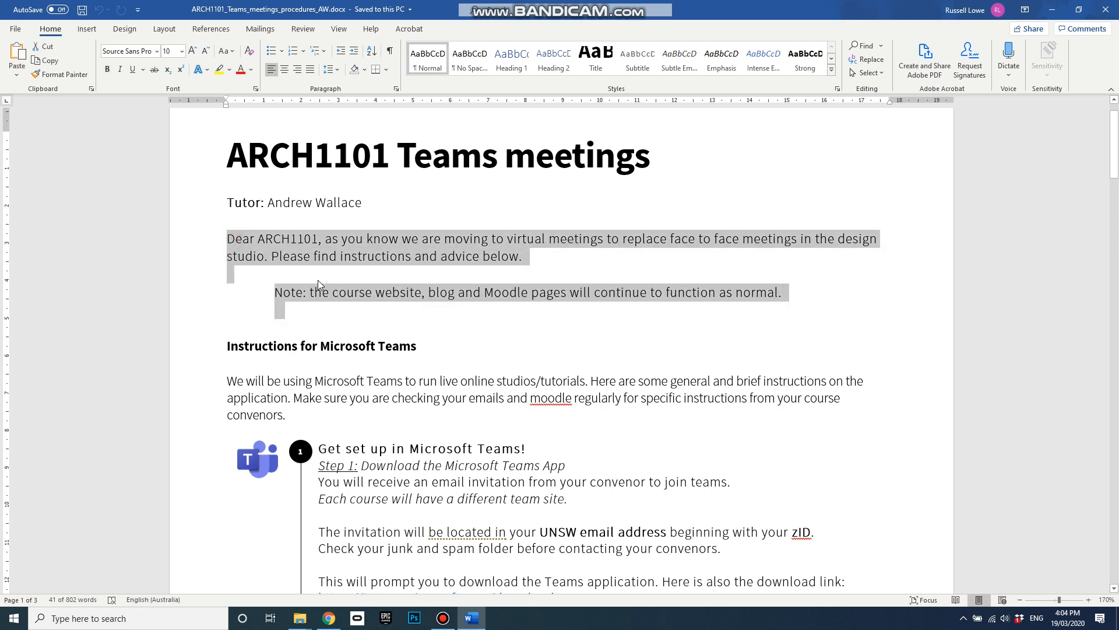
pyautogui.click(557, 270)
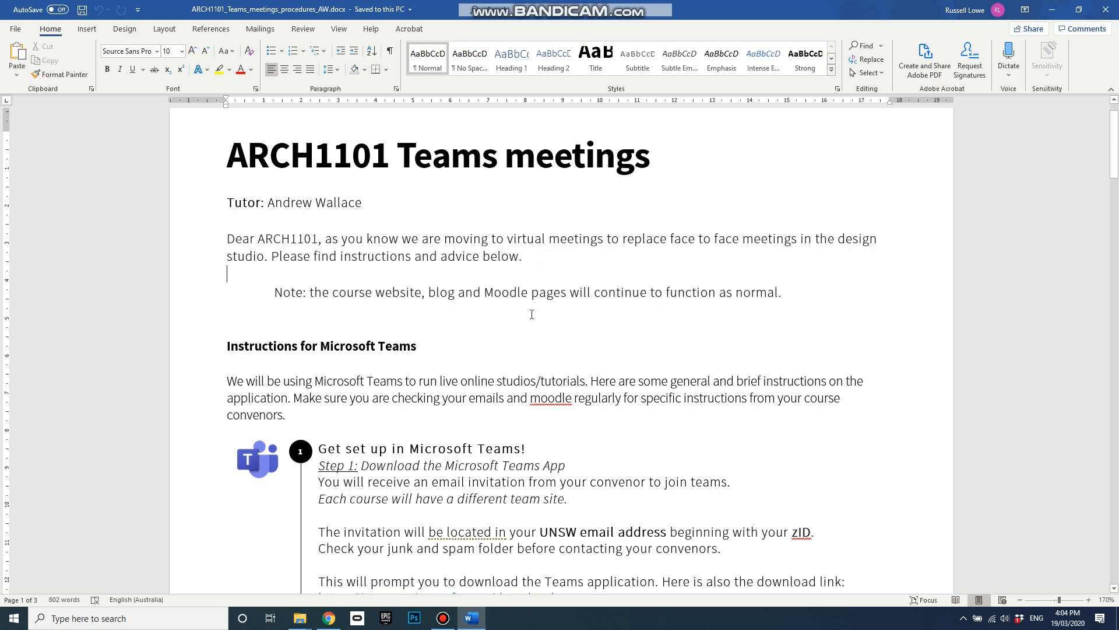
pyautogui.scroll(-3, 516, 350)
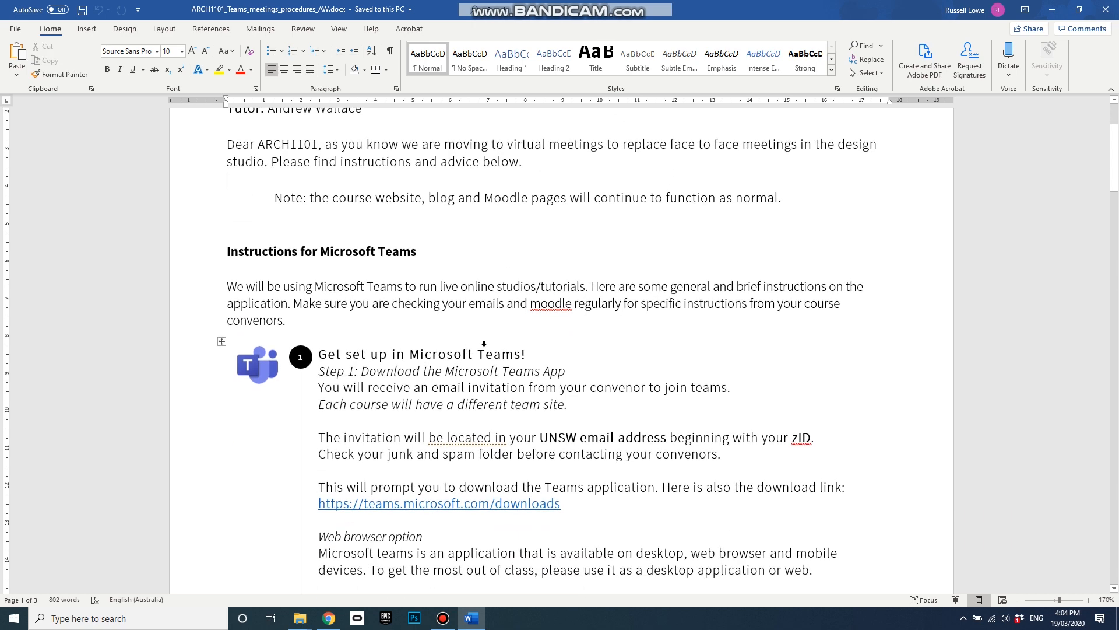
pyautogui.scroll(-3, 321, 259)
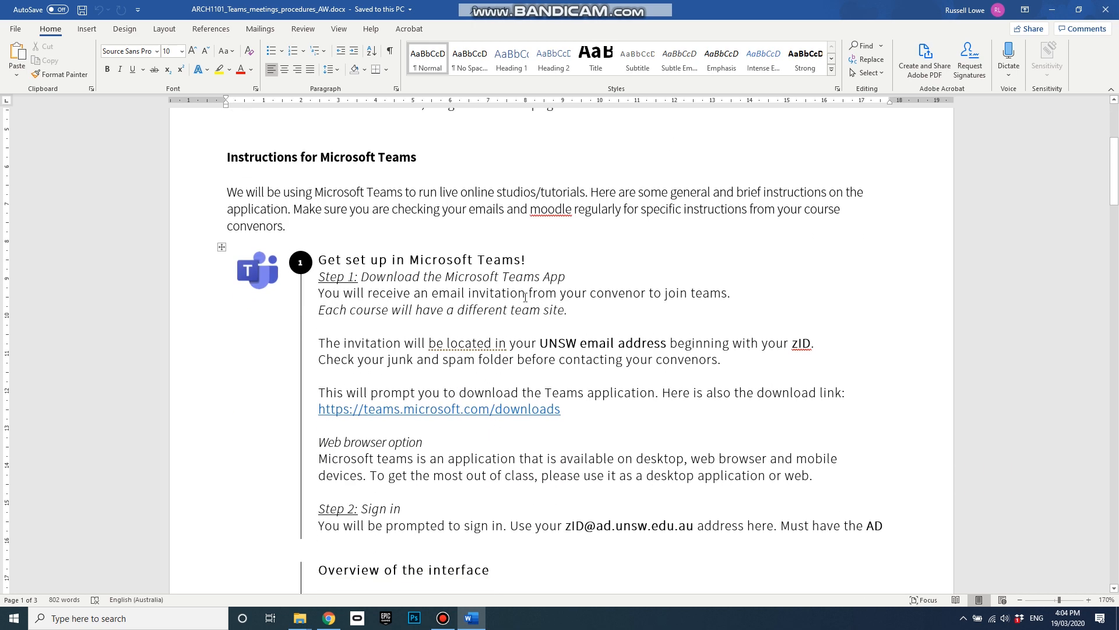
pyautogui.scroll(-3, 525, 338)
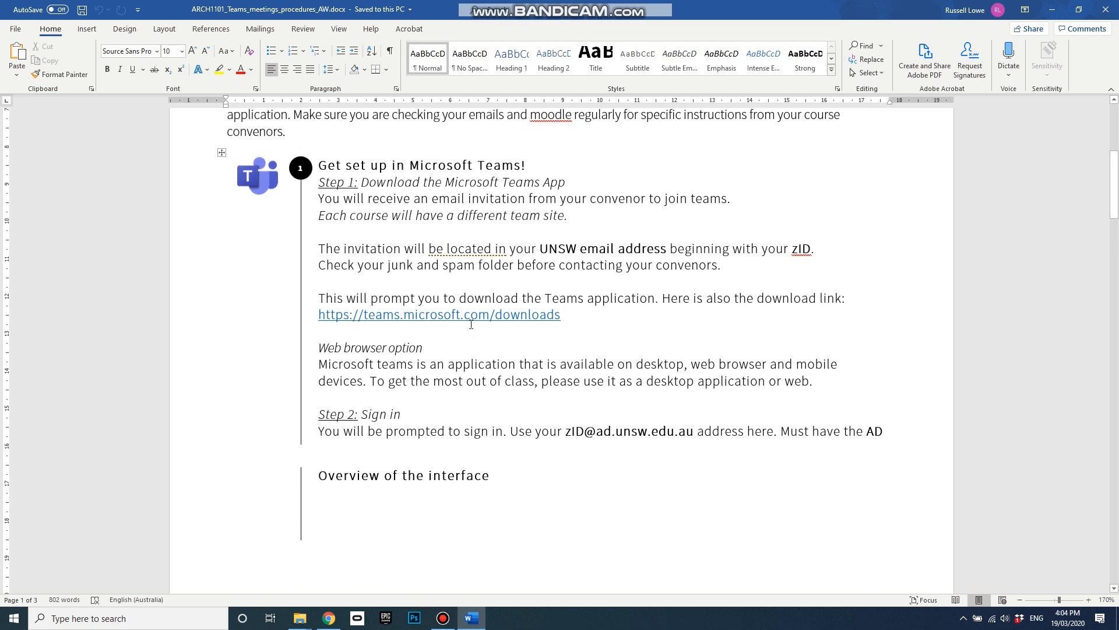
pyautogui.scroll(-3, 559, 383)
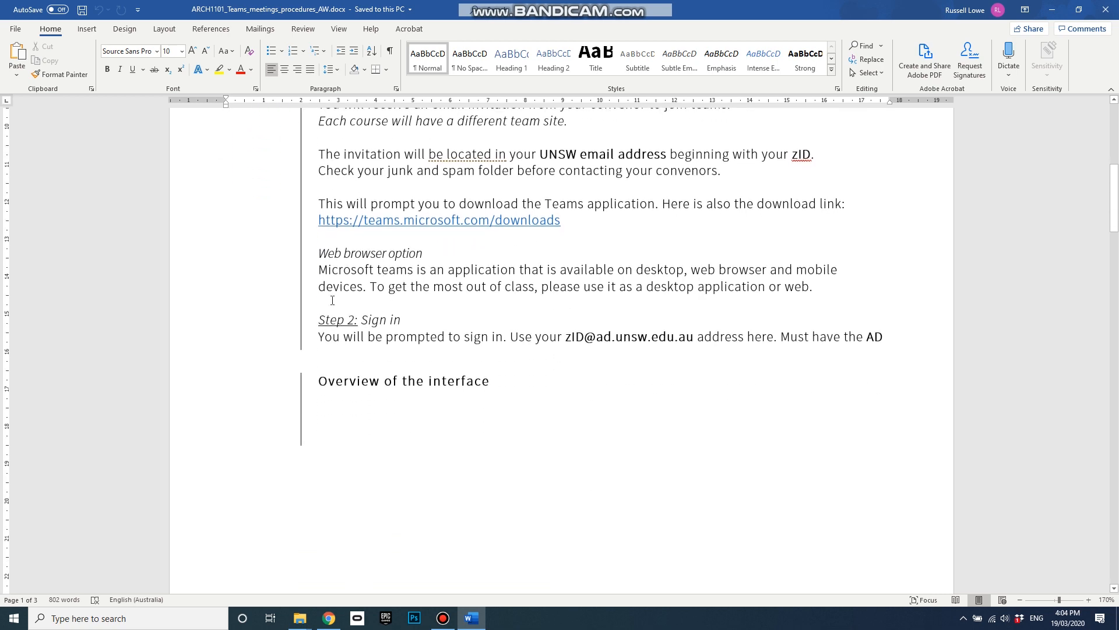
pyautogui.scroll(-20, 547, 418)
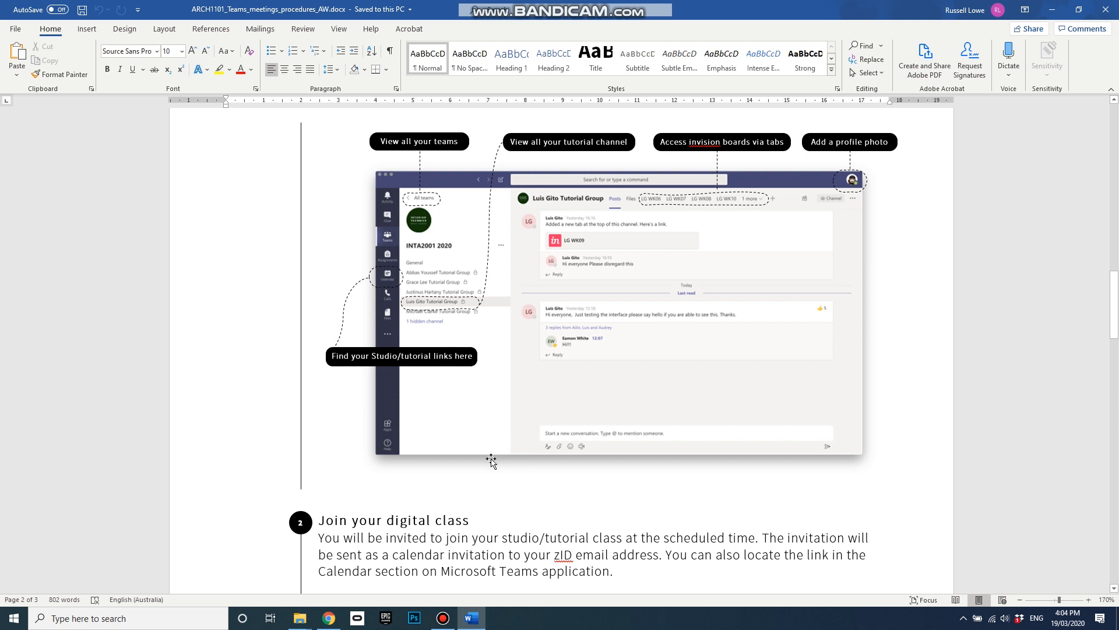
# Step: Scroll past the Teams screenshot to the 'Join your digital class' table of Meeting Groups A–D
pyautogui.scroll(-1, 492, 459)
pyautogui.scroll(1, 492, 458)
pyautogui.scroll(-4, 604, 422)
pyautogui.scroll(-4, 606, 421)
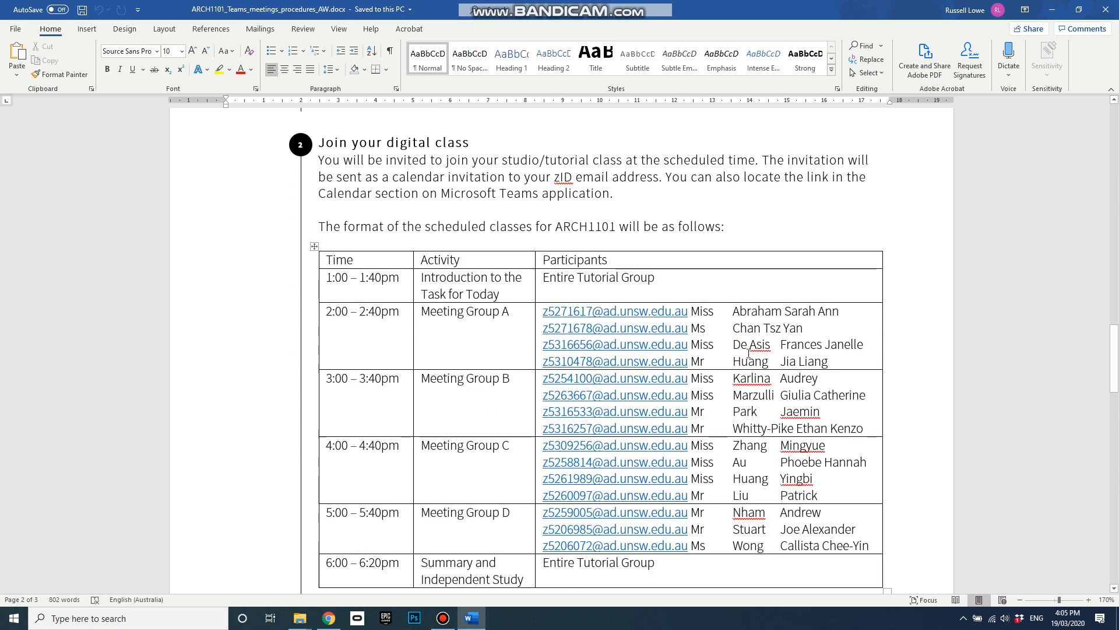
pyautogui.scroll(-1, 749, 353)
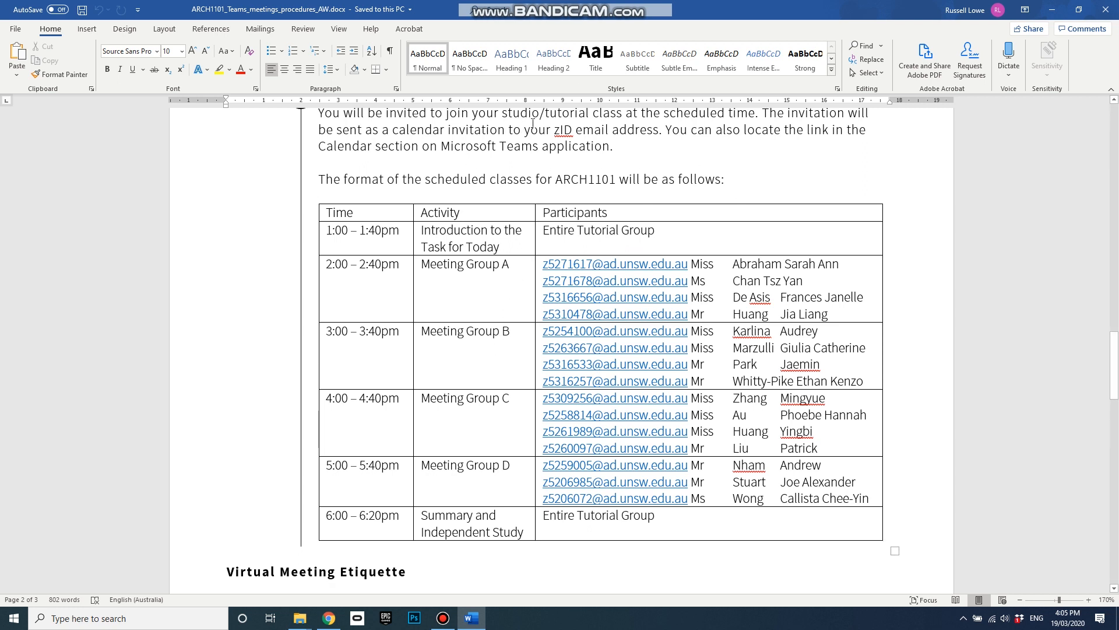
# Step: Close Word and open the procedures PDF in a restored Acrobat window at the schedule table
pyautogui.click(1097, 8)
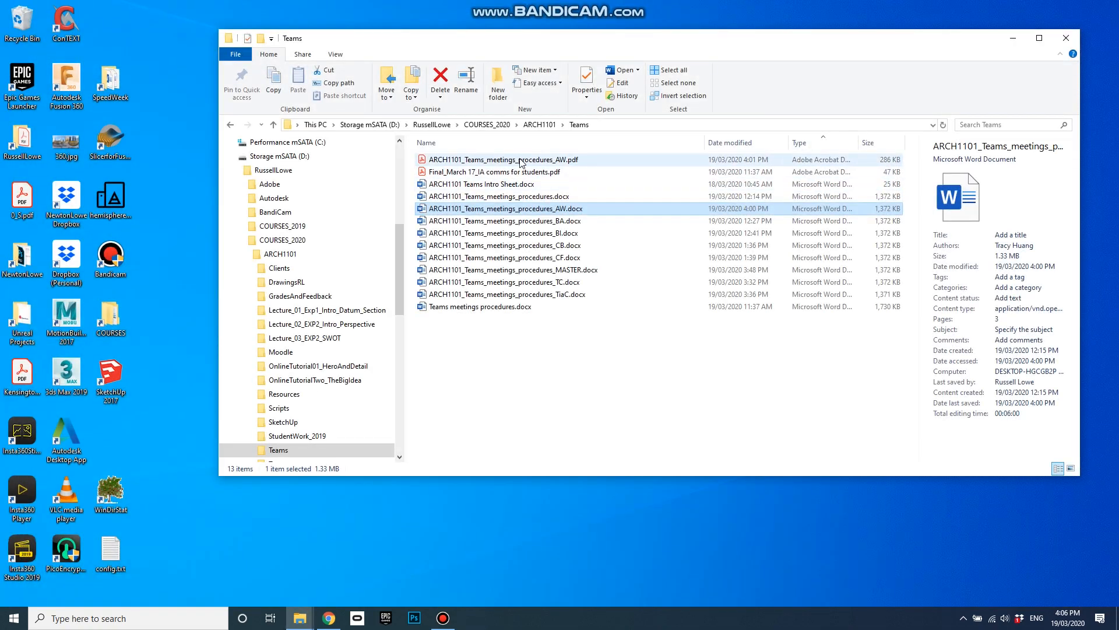
pyautogui.doubleClick(521, 160)
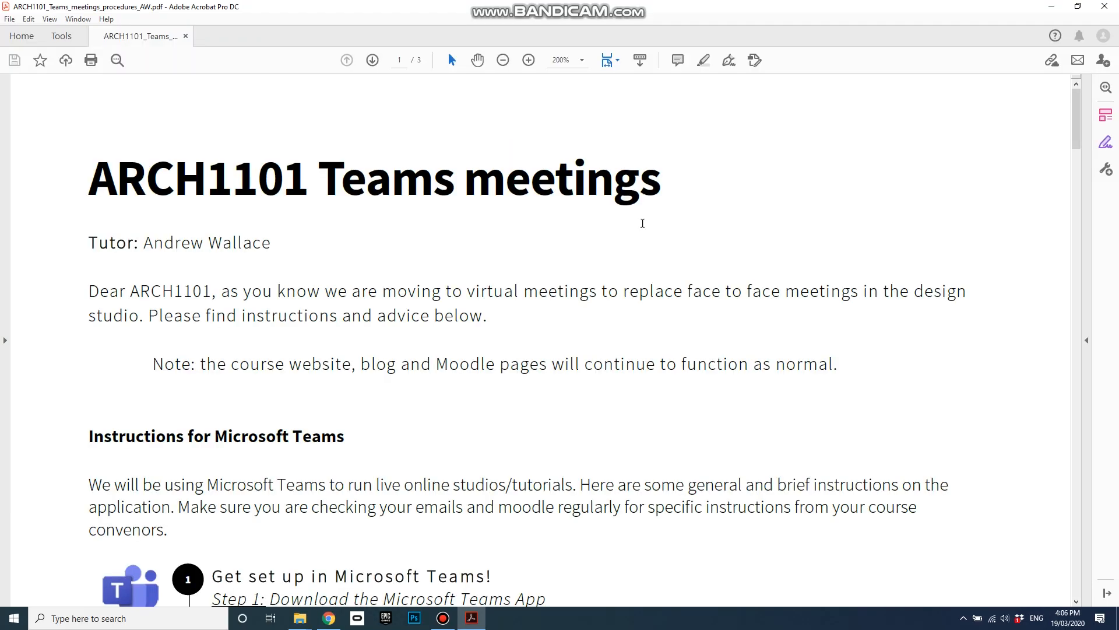
pyautogui.moveTo(574, 7); pyautogui.dragTo(795, 36)
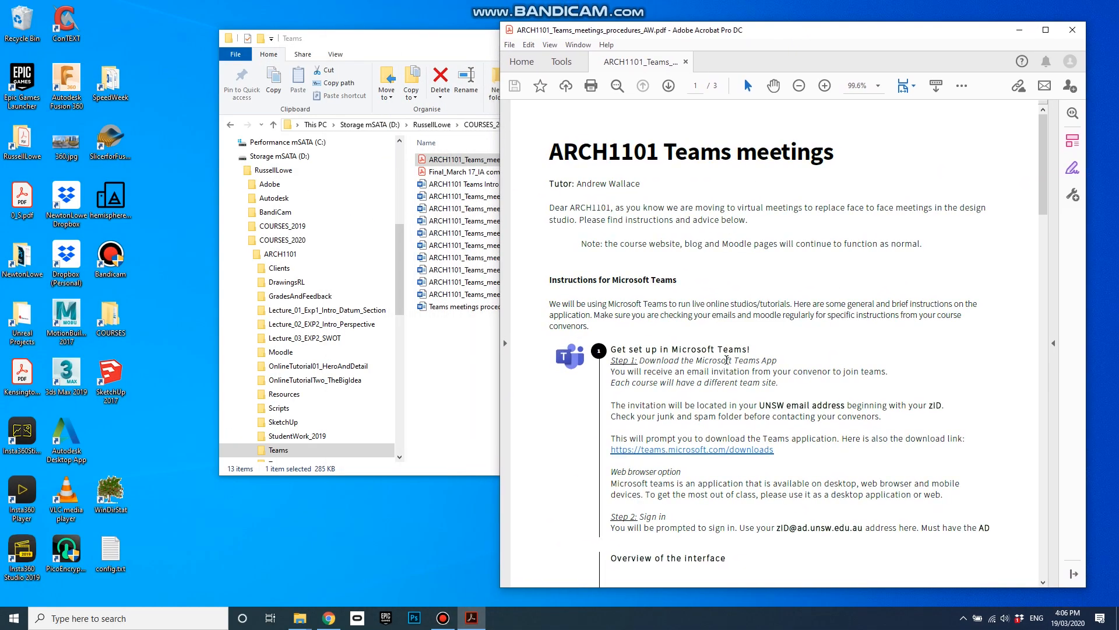
pyautogui.scroll(-2, 847, 317)
pyautogui.scroll(-10, 847, 318)
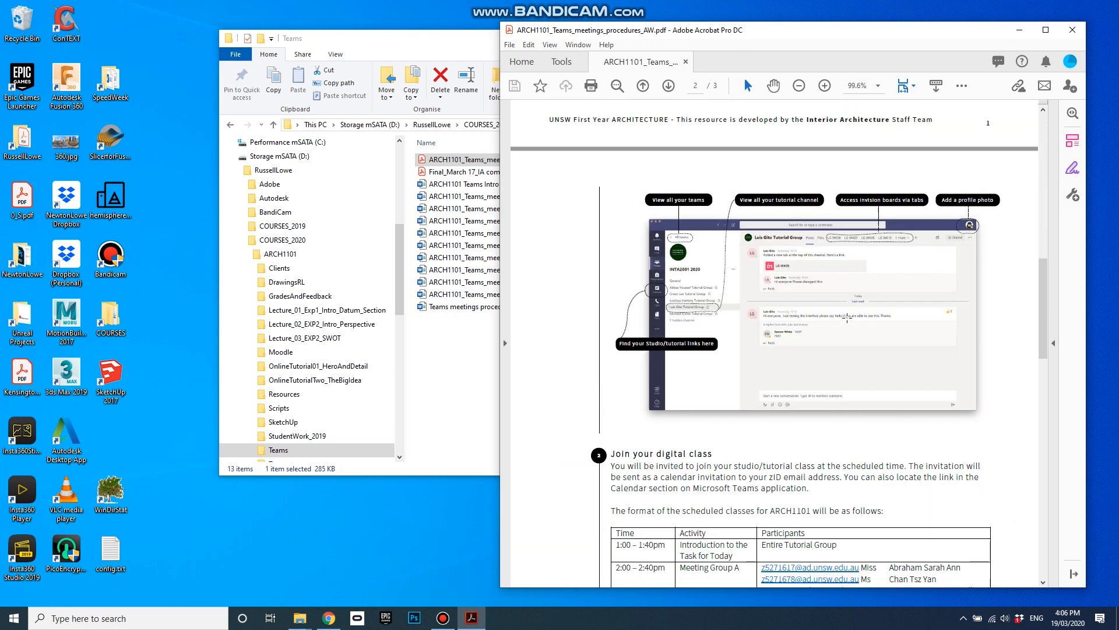
pyautogui.scroll(-1, 847, 318)
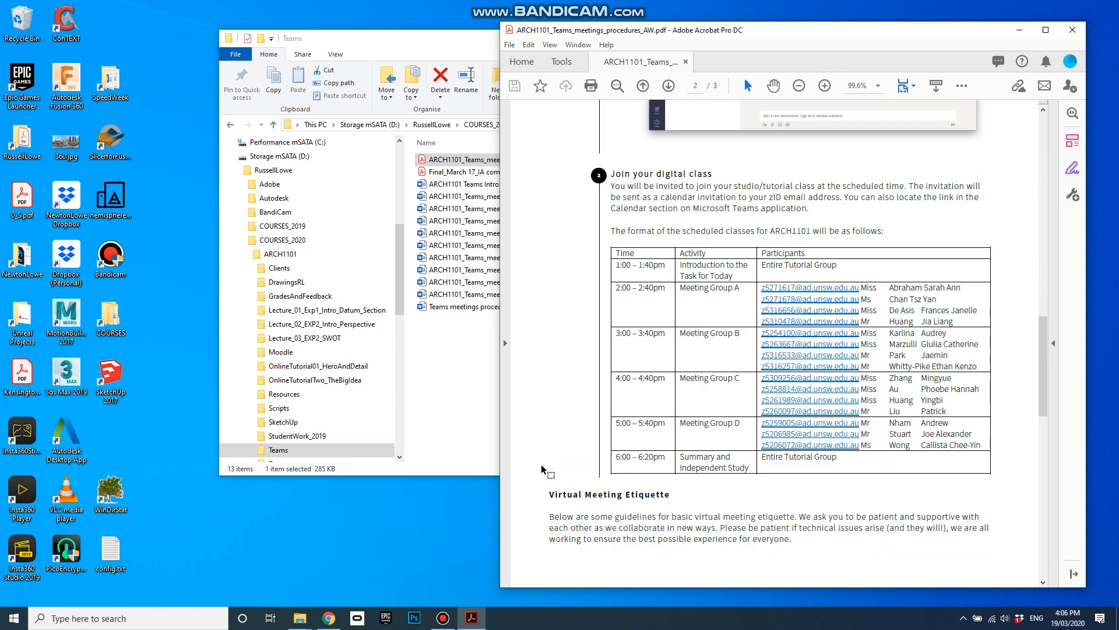
# Step: Launch Microsoft Teams by searching 'team' from the taskbar
pyautogui.click(133, 616)
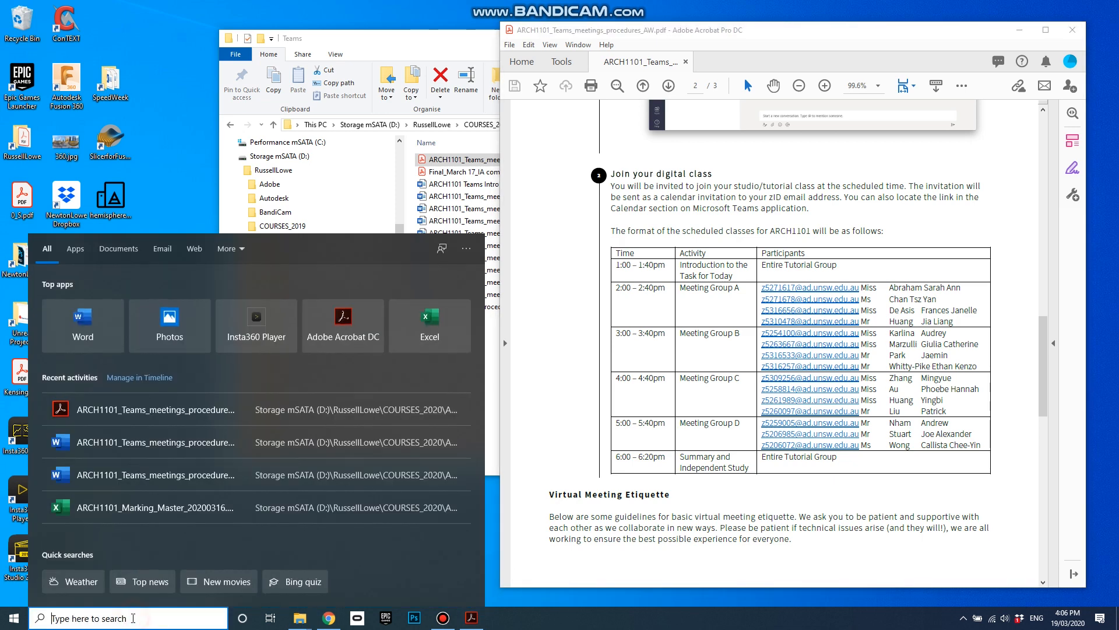
pyautogui.write('team')
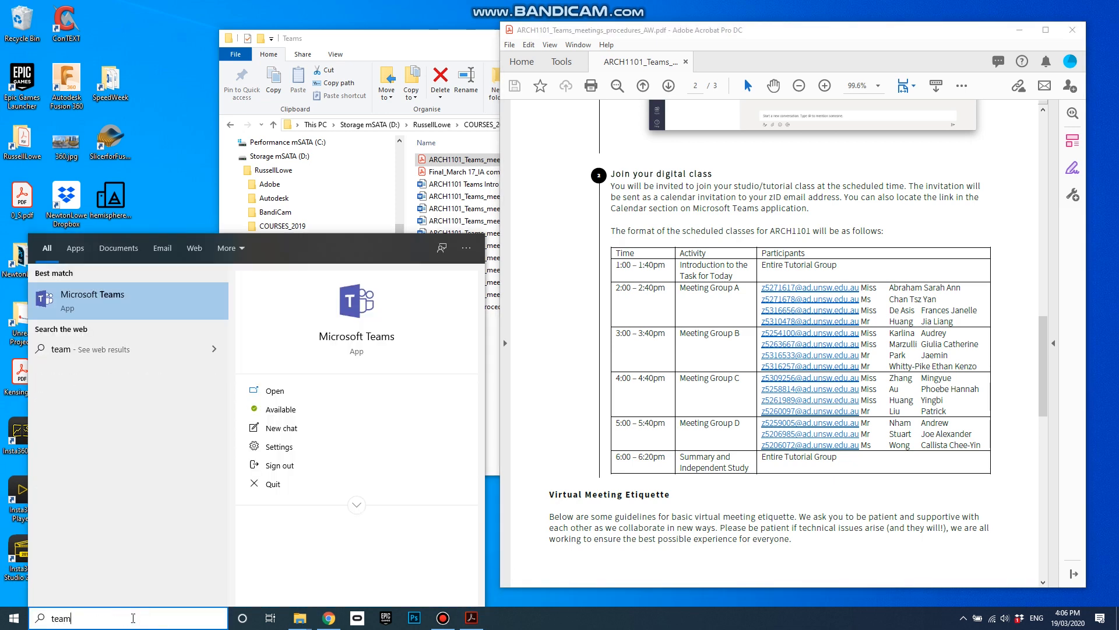
pyautogui.press('Return')
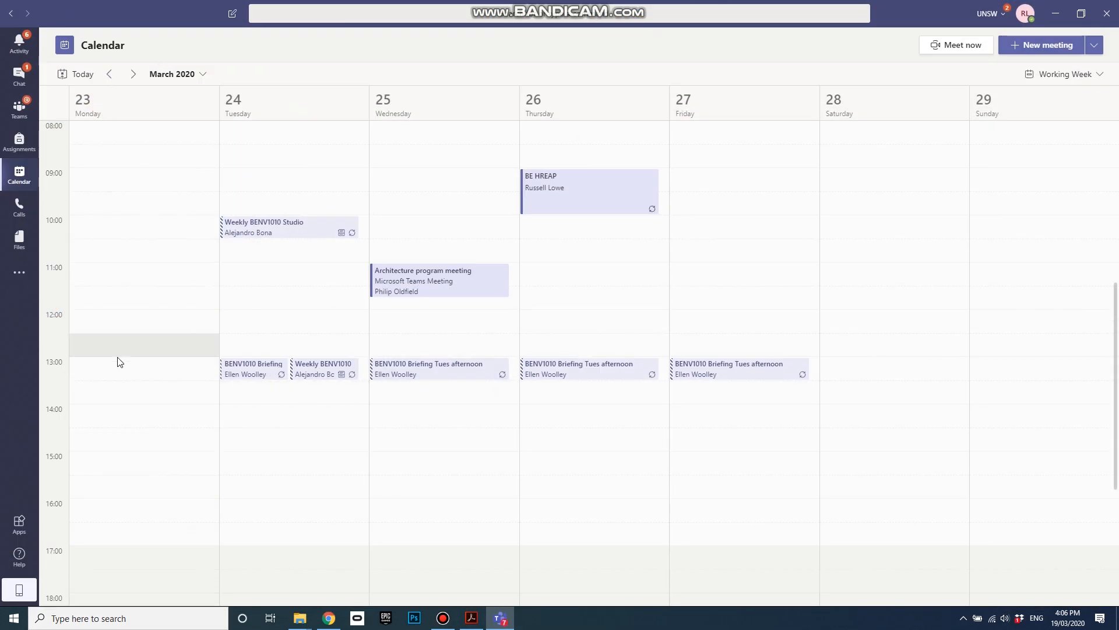
# Step: Show the Teams Calendar for 23–29 March 2020, then bring the schedule PDF forward
pyautogui.click(18, 109)
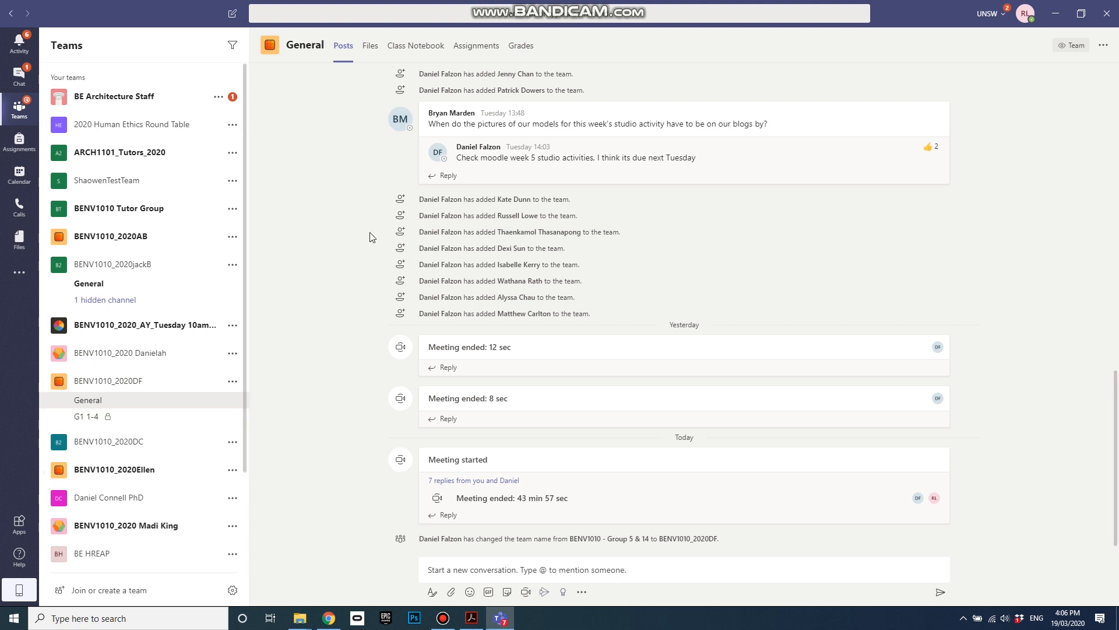
pyautogui.click(19, 175)
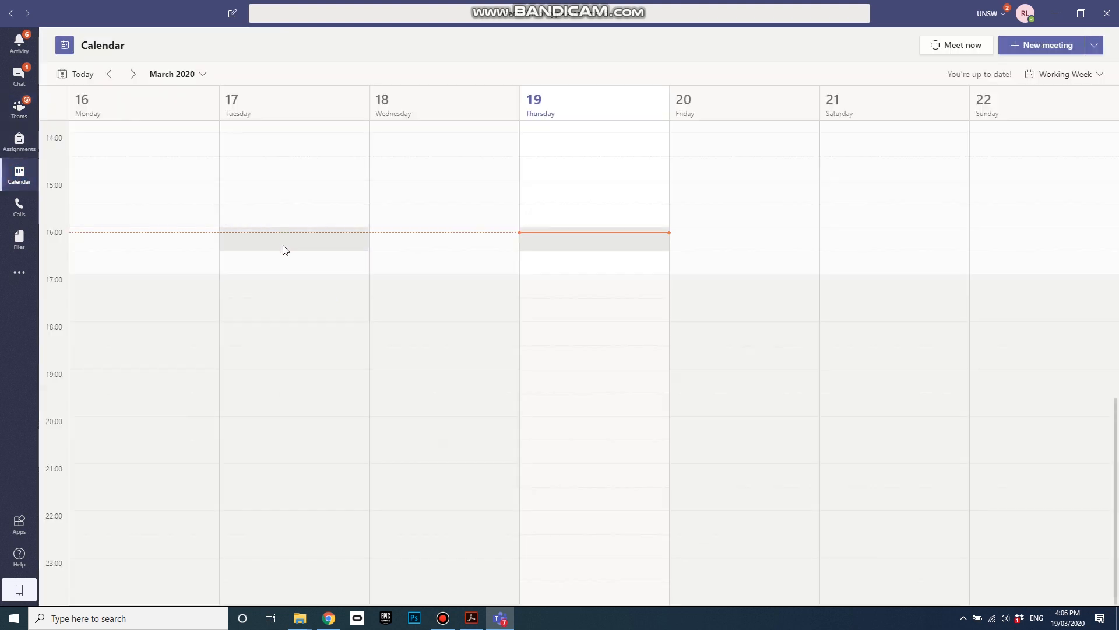
pyautogui.scroll(6, 277, 268)
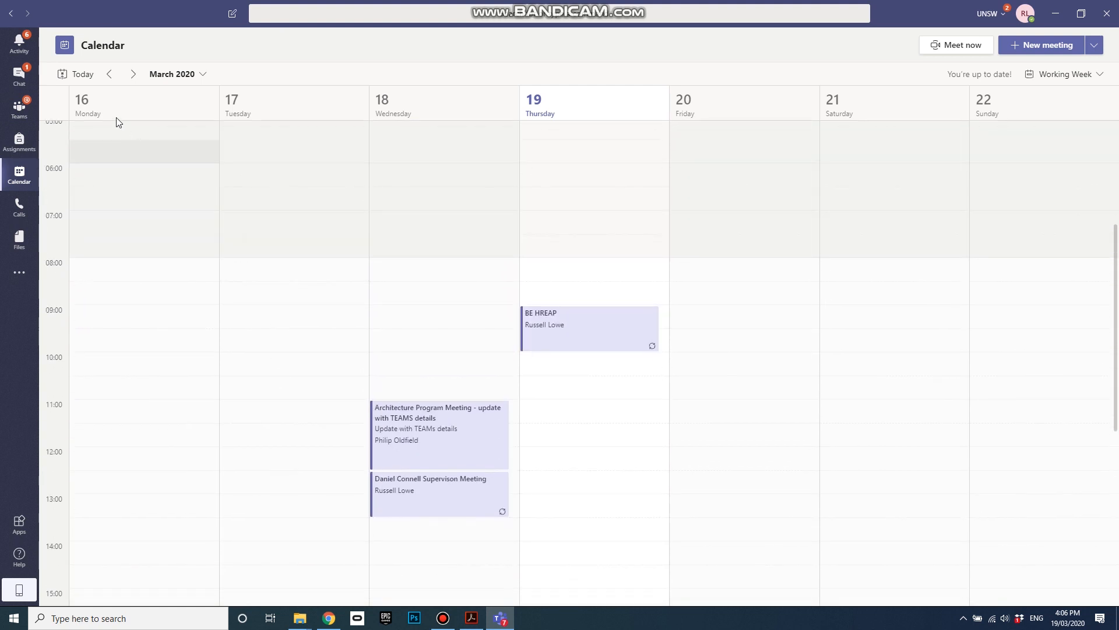
pyautogui.click(133, 74)
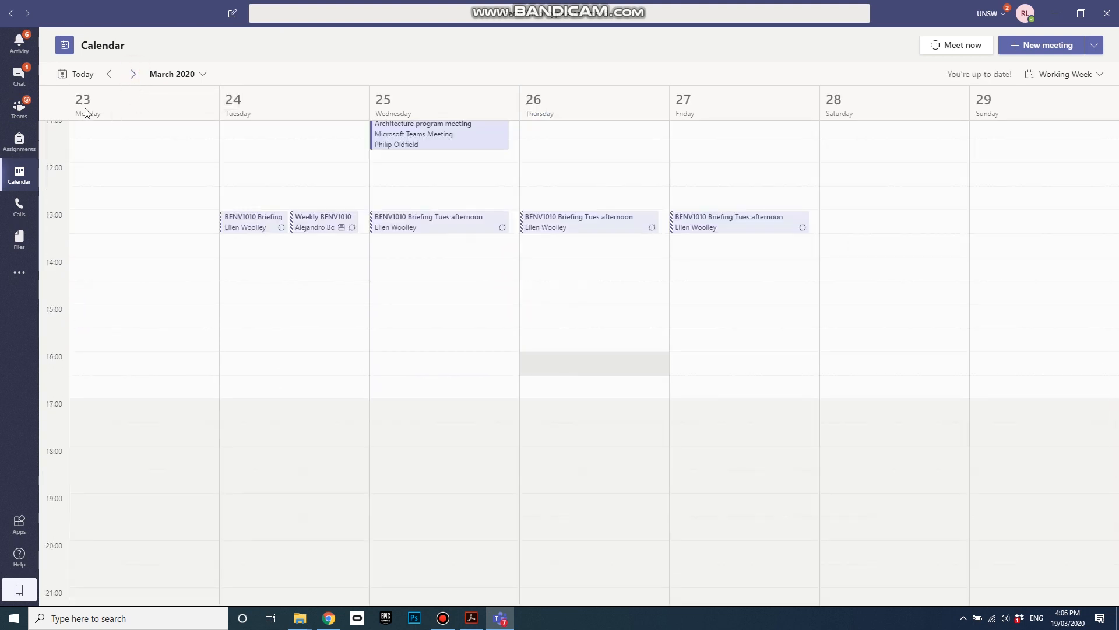
pyautogui.scroll(2, 180, 286)
pyautogui.scroll(1, 184, 290)
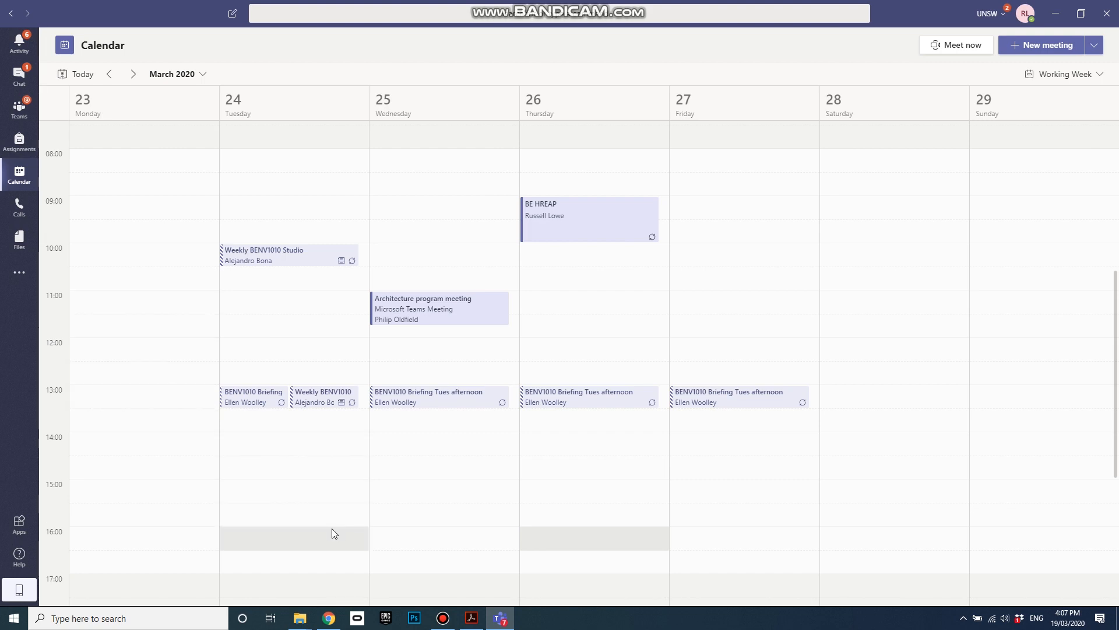
pyautogui.click(472, 618)
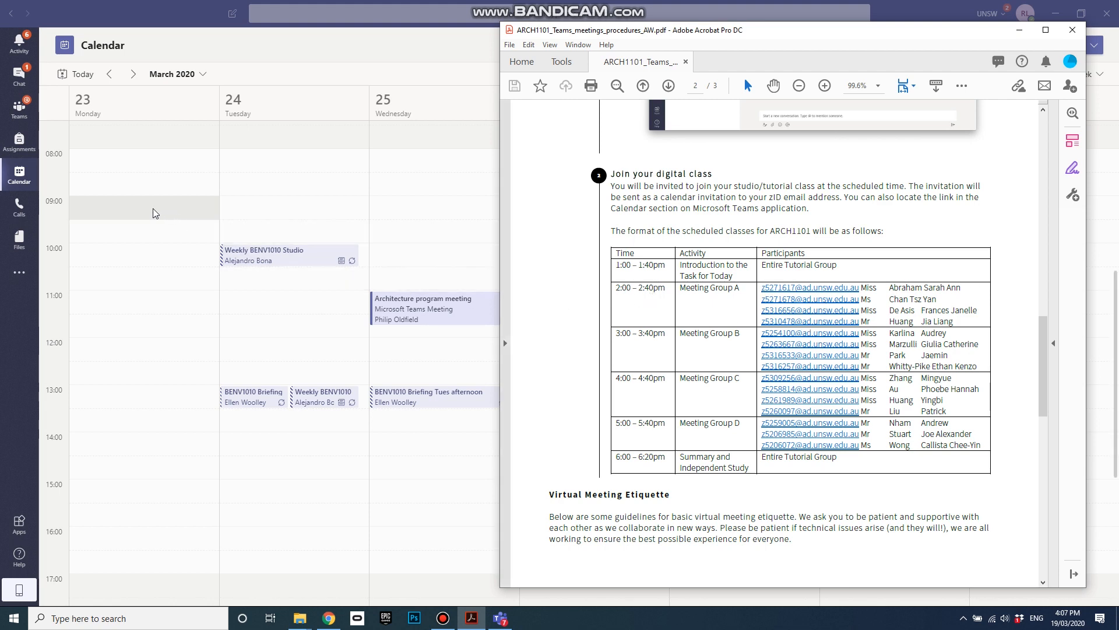
# Step: Start a new meeting at Monday 23 March 14:00 and type the tutor's name into the title
pyautogui.click(126, 446)
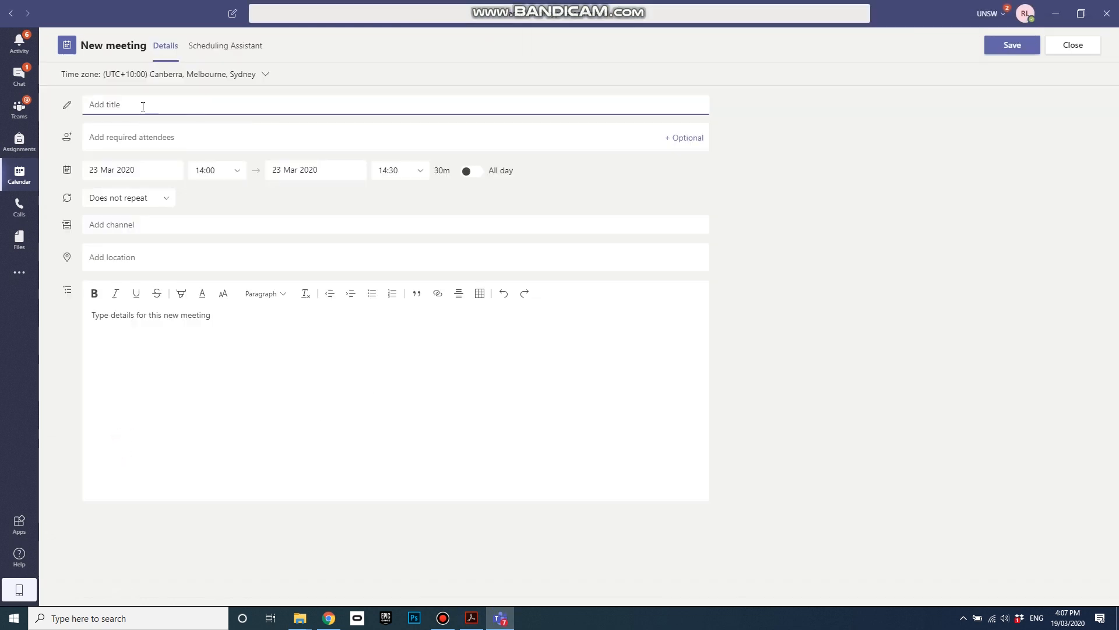
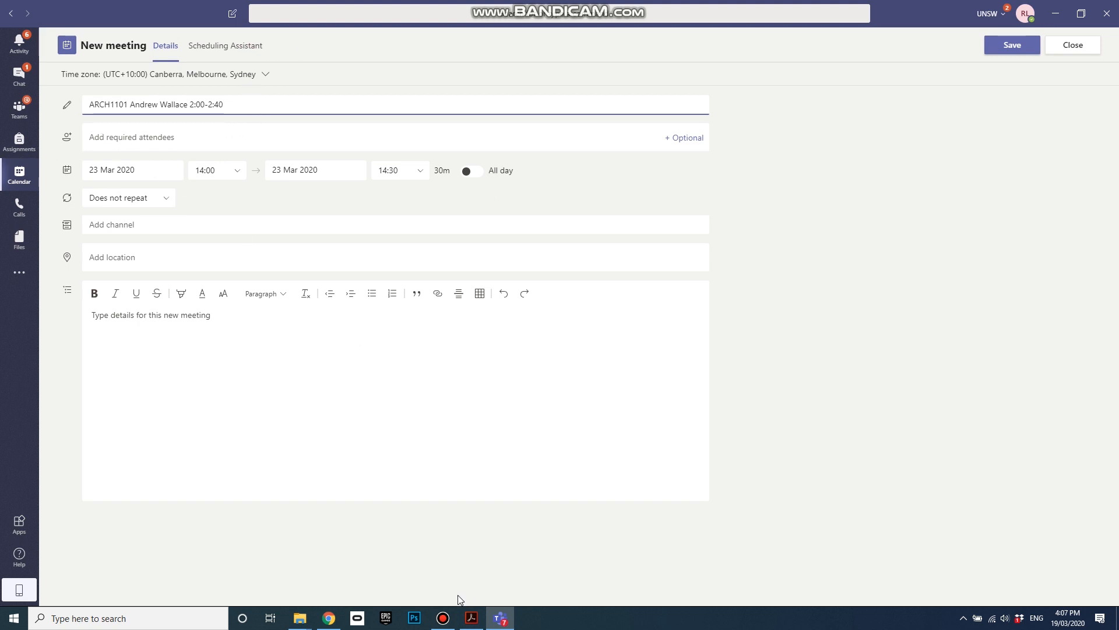
pyautogui.click(472, 618)
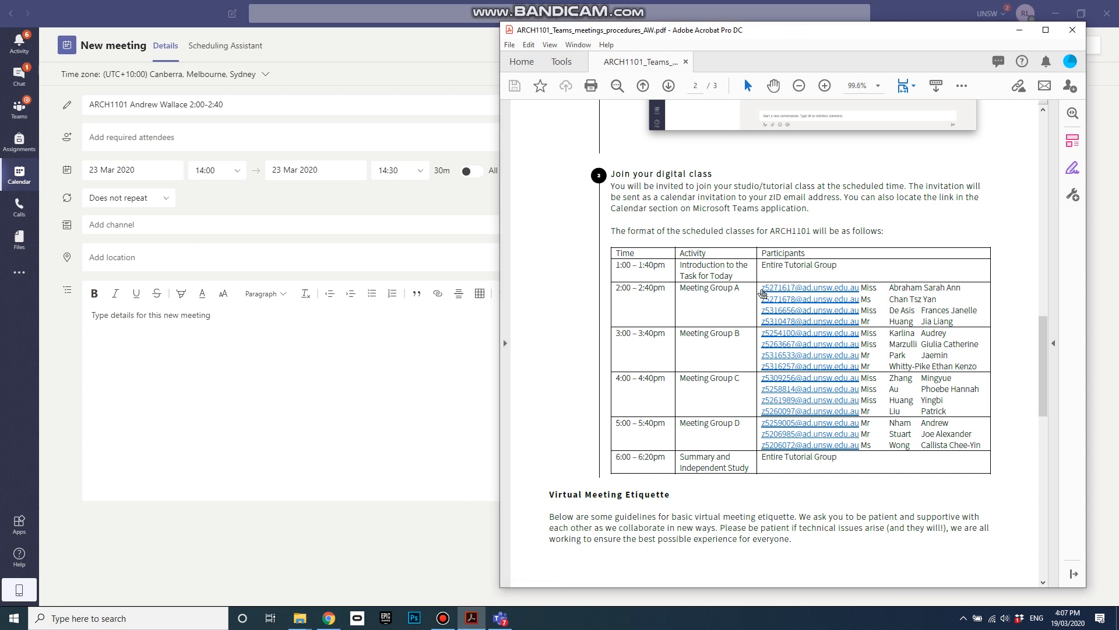
# Step: Add the first Group A student as a required attendee using the email copied from the PDF
pyautogui.moveTo(758, 287); pyautogui.dragTo(861, 289)
pyautogui.hotkey('ctrl', 'c')
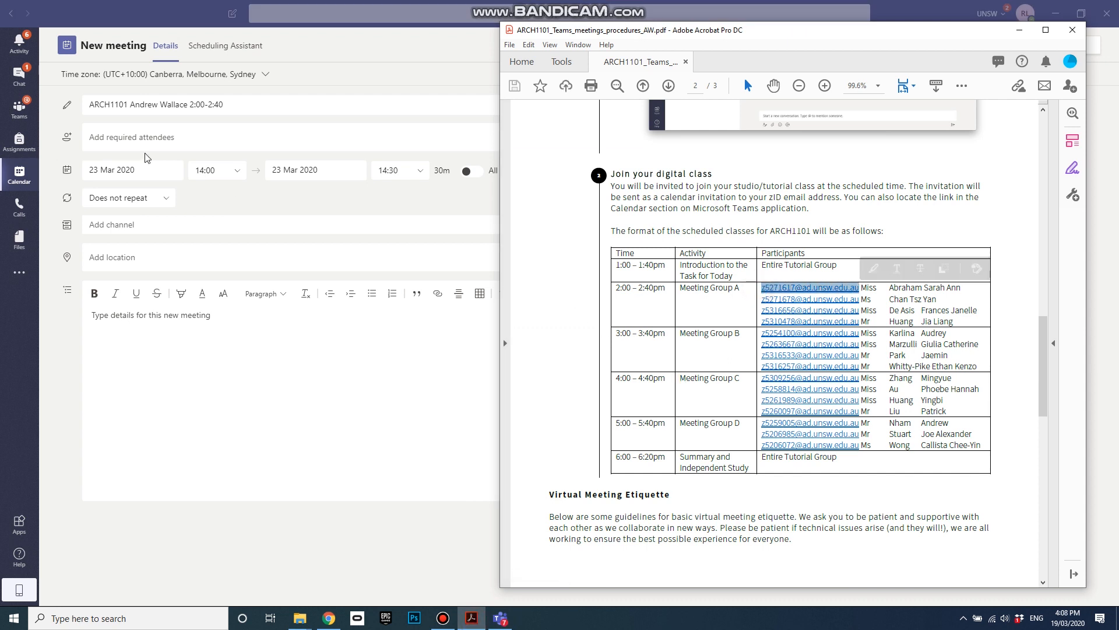
pyautogui.click(110, 139)
pyautogui.hotkey('ctrl', 'v')
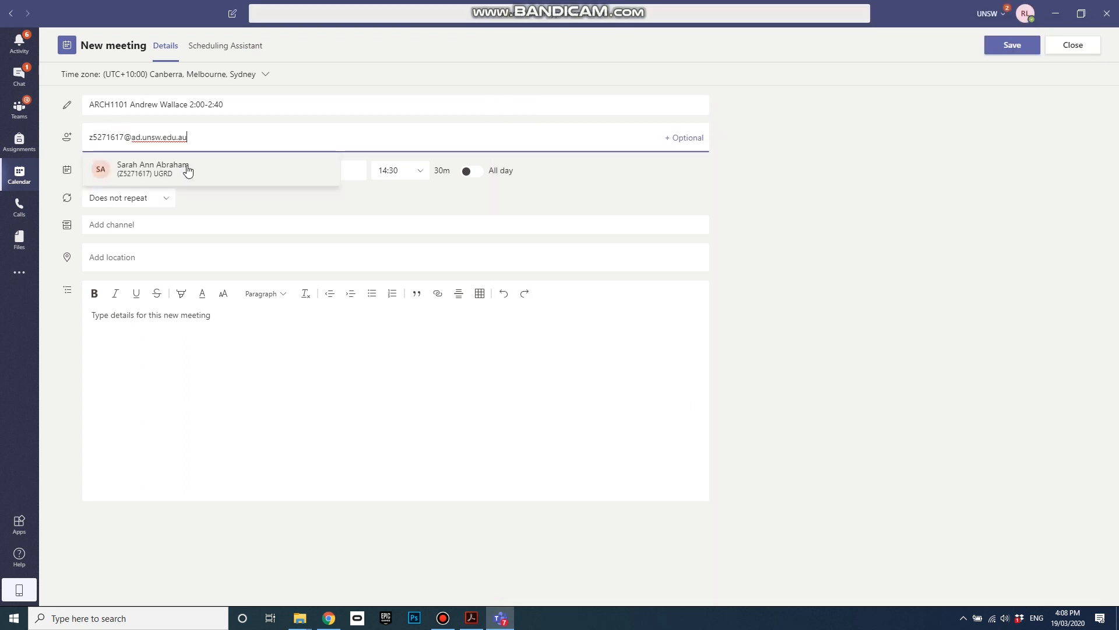
pyautogui.click(172, 167)
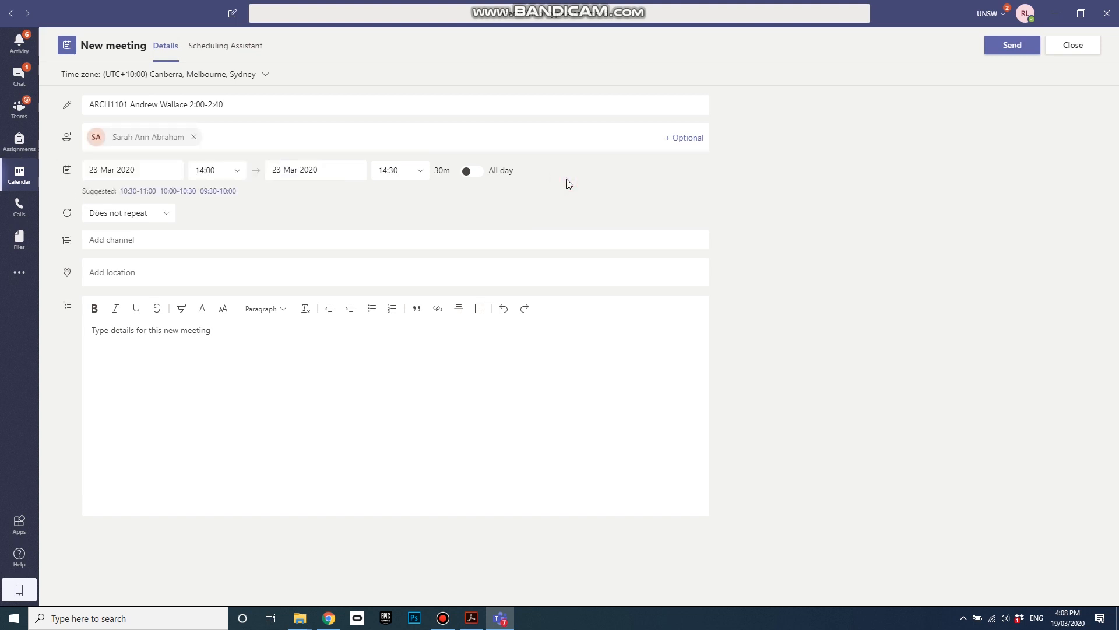
pyautogui.click(249, 138)
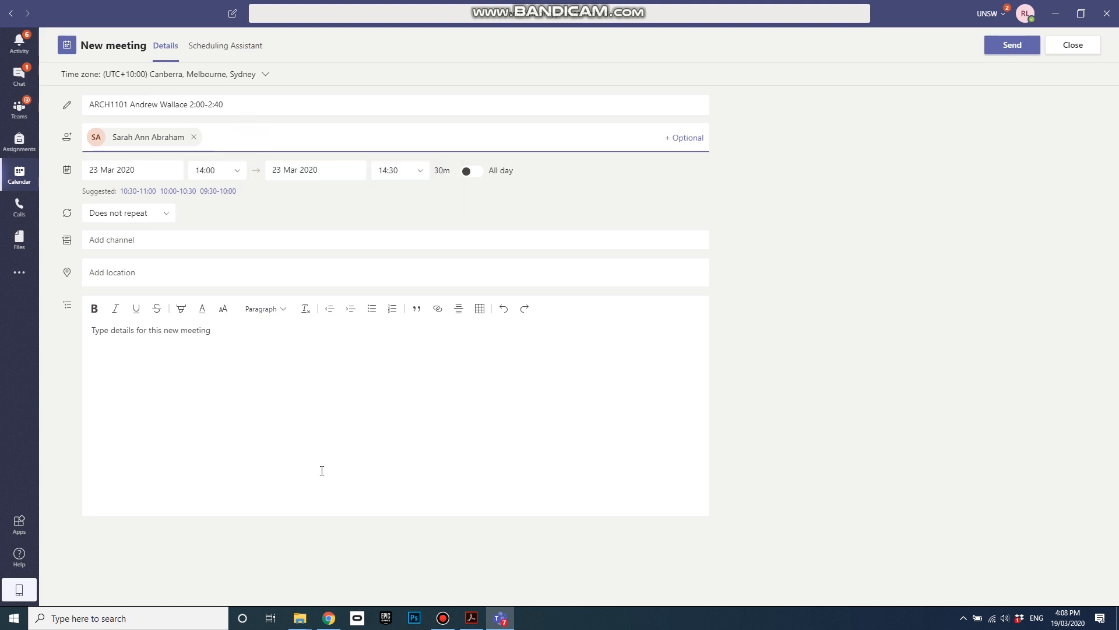
# Step: Add the second Group A student as a required attendee from the PDF email
pyautogui.click(472, 618)
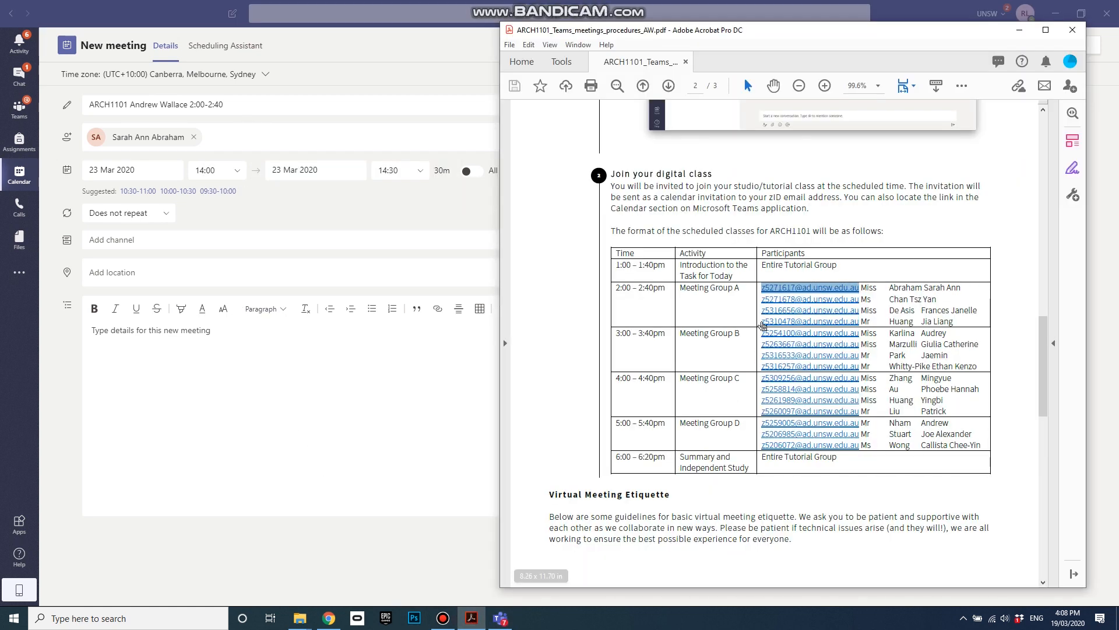
pyautogui.moveTo(761, 299); pyautogui.dragTo(860, 304)
pyautogui.hotkey('ctrl', 'c')
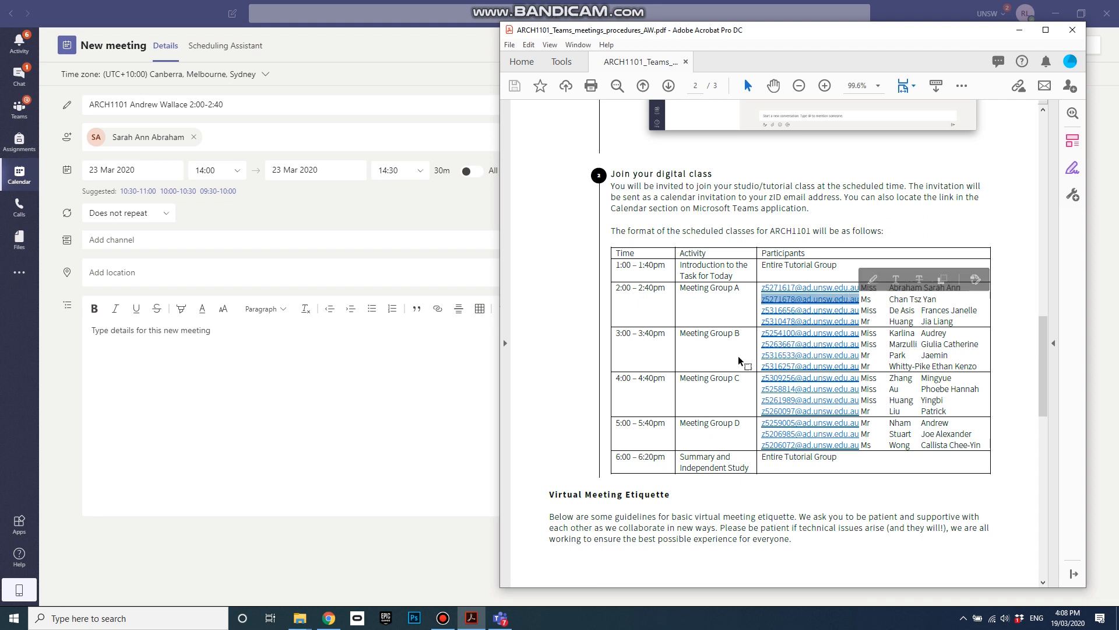
pyautogui.click(233, 136)
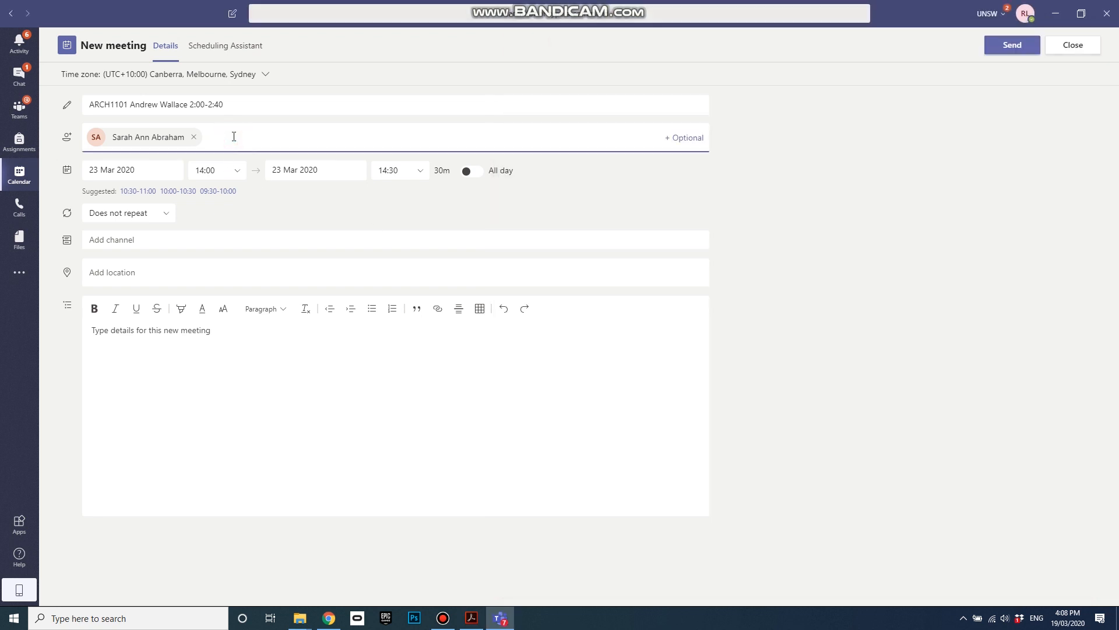
pyautogui.hotkey('ctrl', 'v')
pyautogui.click(301, 169)
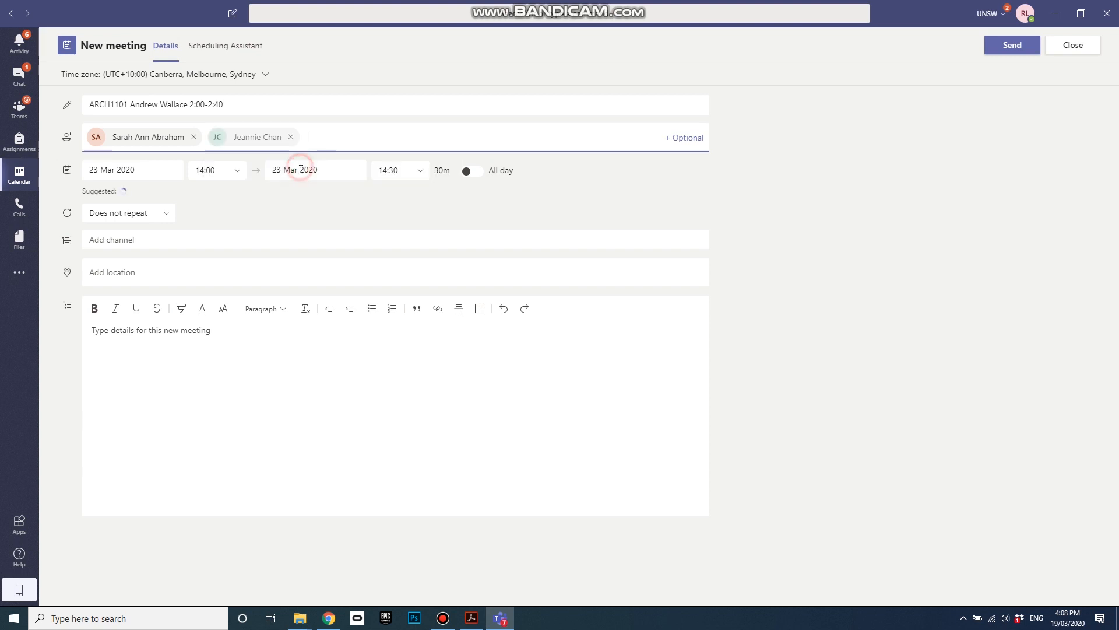
# Step: Add the third Group A student as a required attendee from the PDF email
pyautogui.click(472, 623)
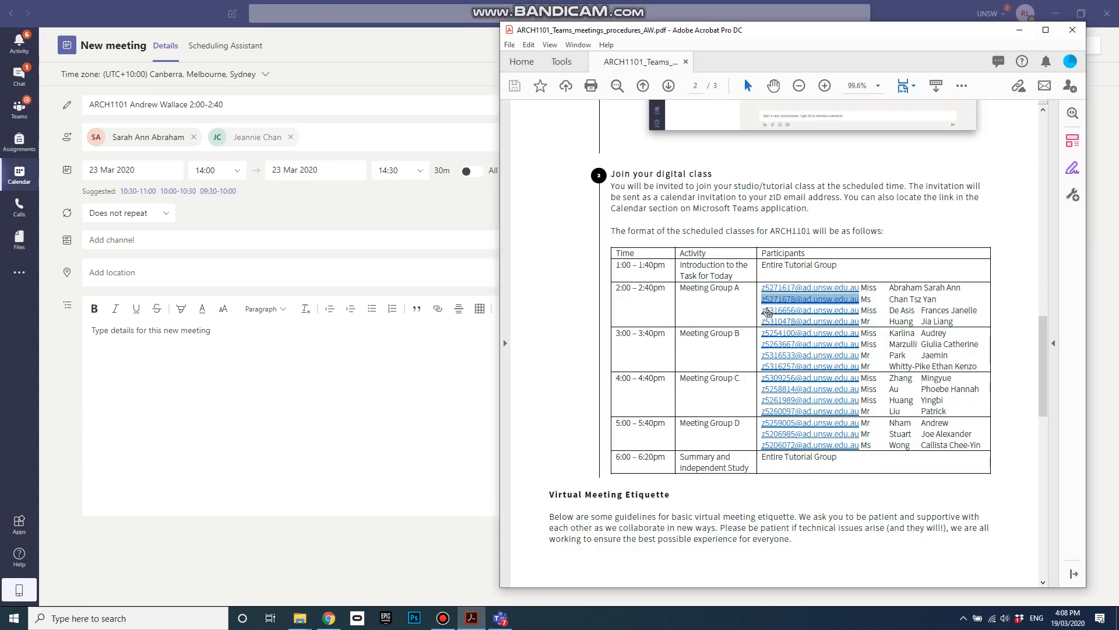
pyautogui.moveTo(761, 310); pyautogui.dragTo(858, 314)
pyautogui.hotkey('ctrl', 'c')
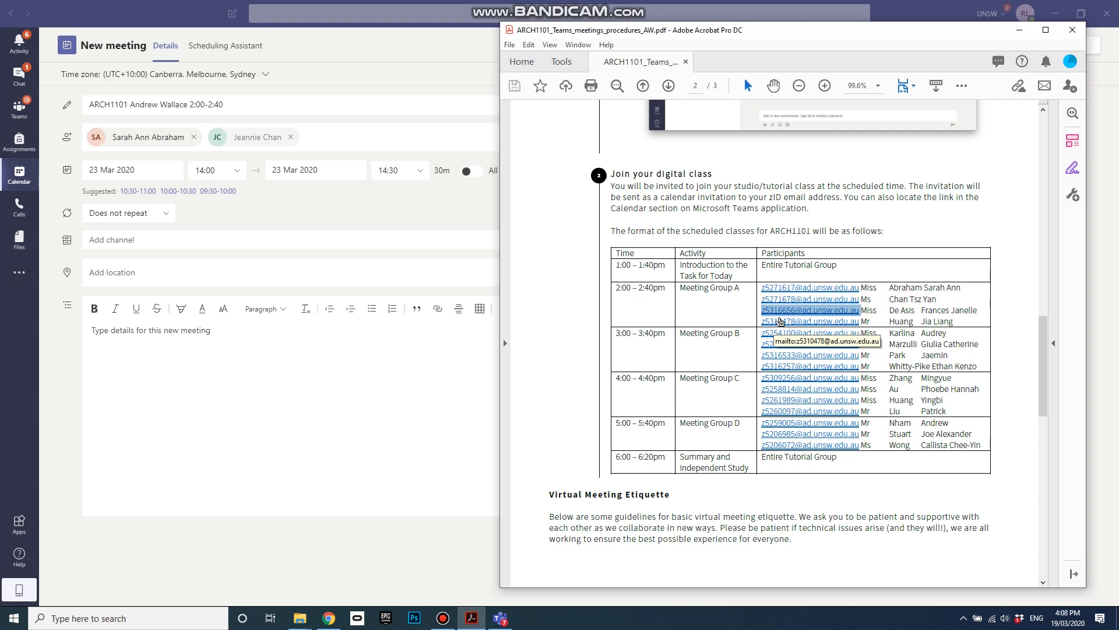
pyautogui.click(358, 133)
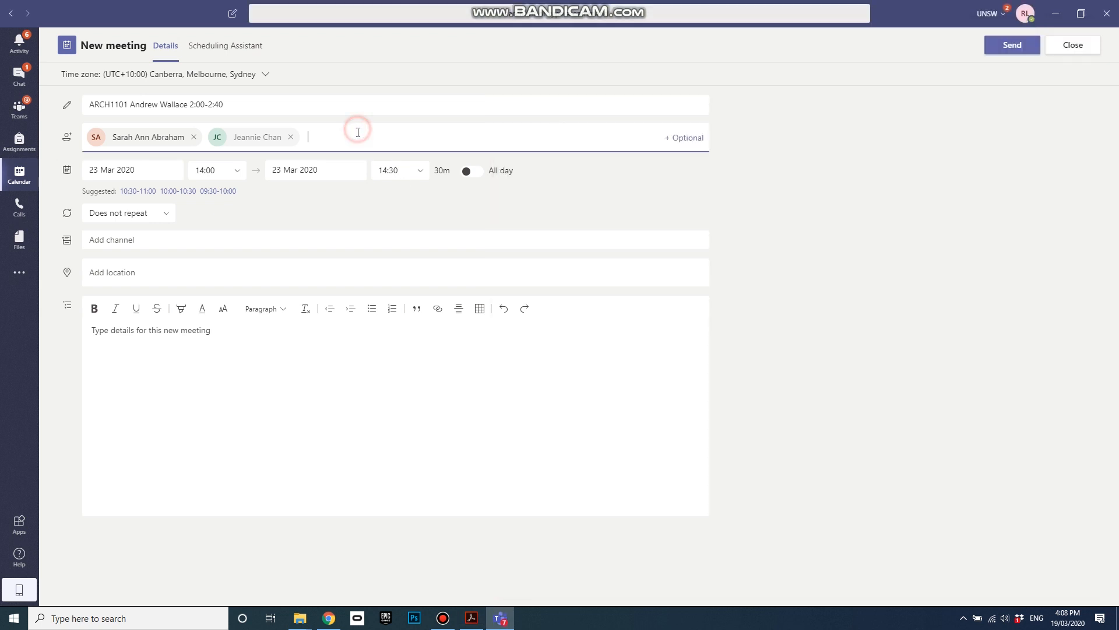
pyautogui.hotkey('ctrl', 'v')
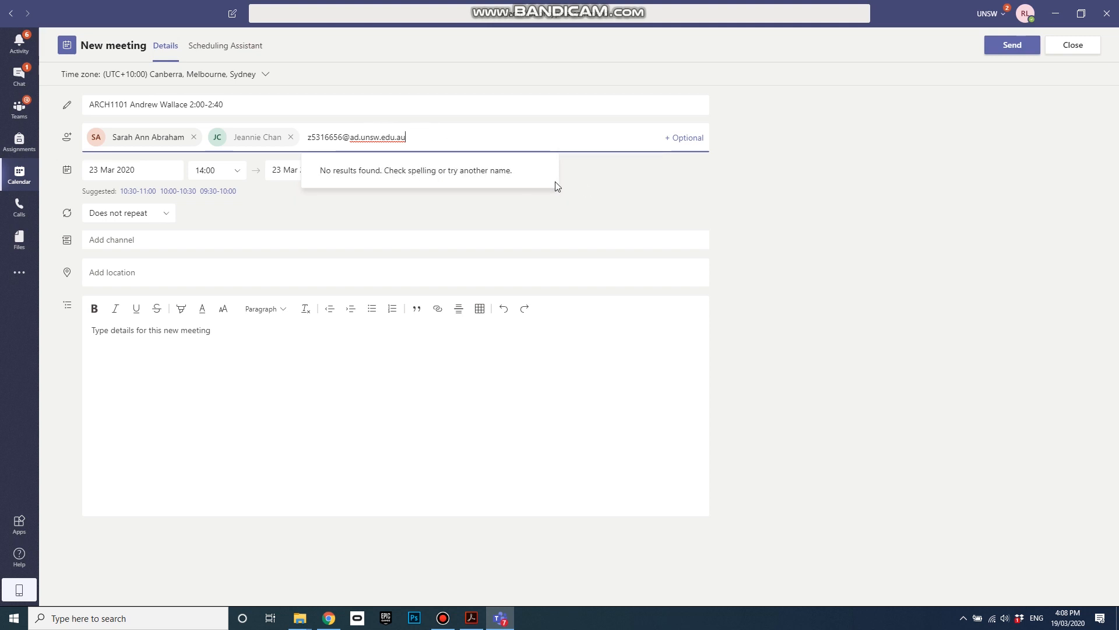
pyautogui.click(616, 180)
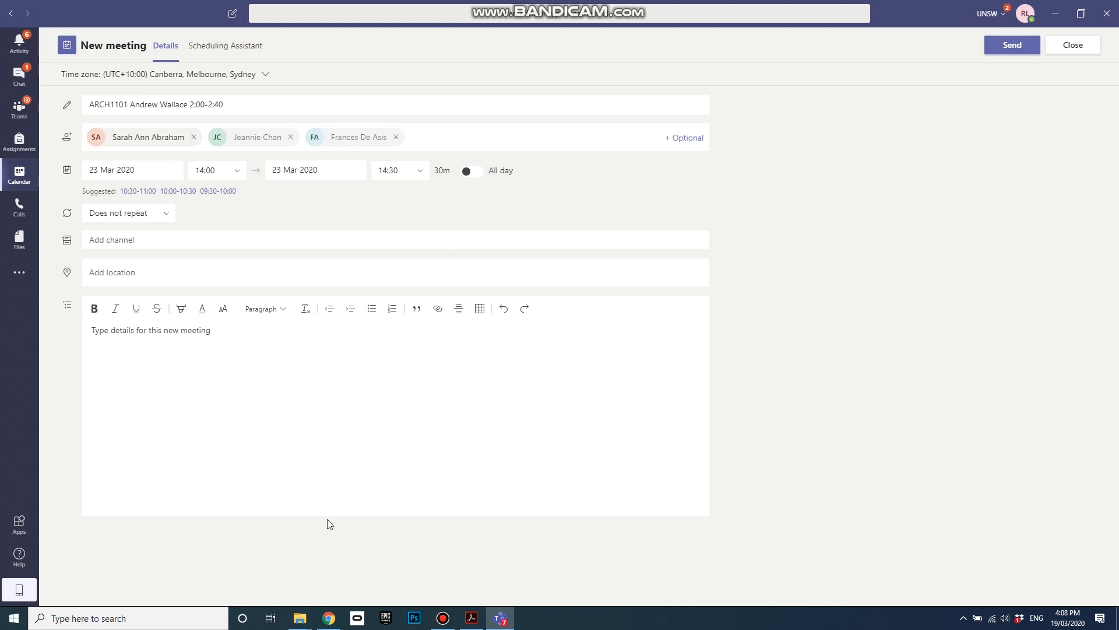
# Step: Add the fourth Group A student as a required attendee from the PDF email
pyautogui.click(472, 618)
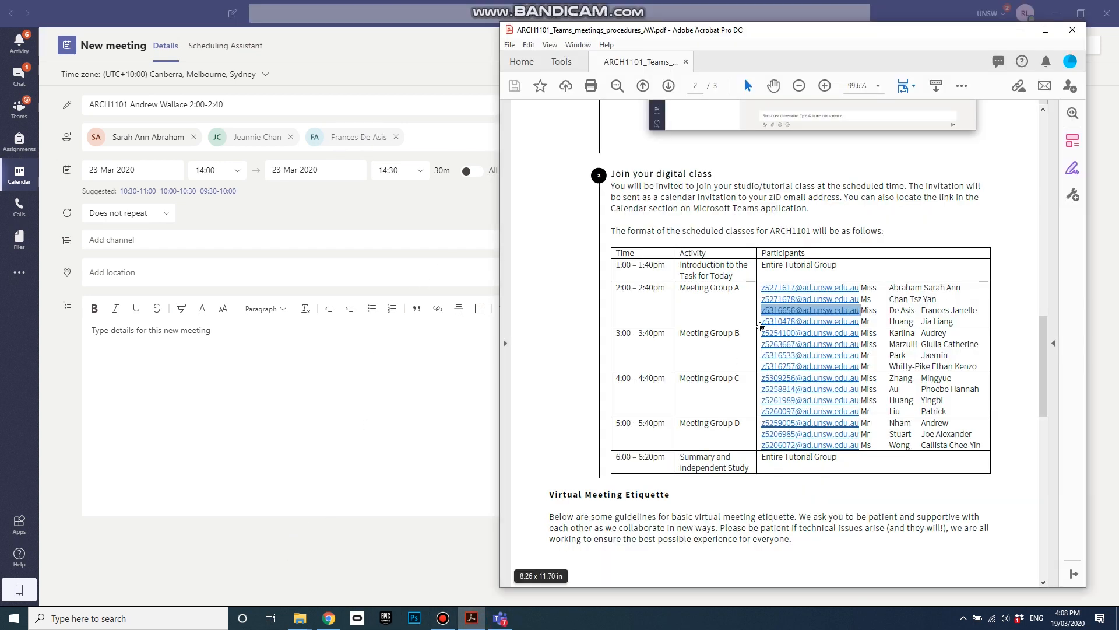
pyautogui.moveTo(759, 320); pyautogui.dragTo(860, 326)
pyautogui.hotkey('ctrl', 'c')
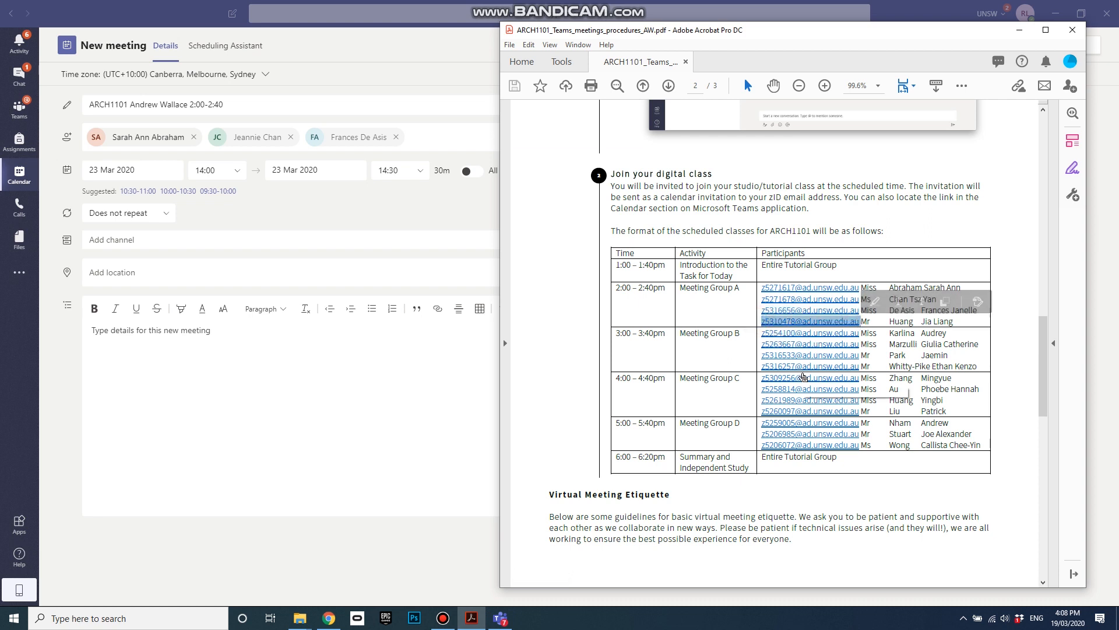
pyautogui.click(436, 137)
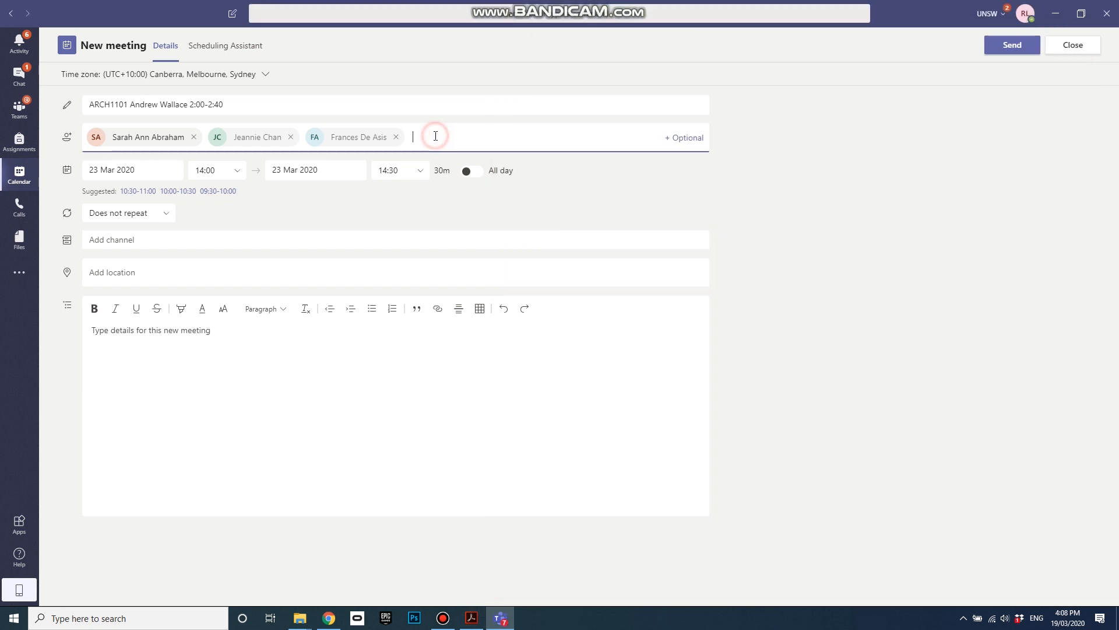
pyautogui.hotkey('ctrl', 'v')
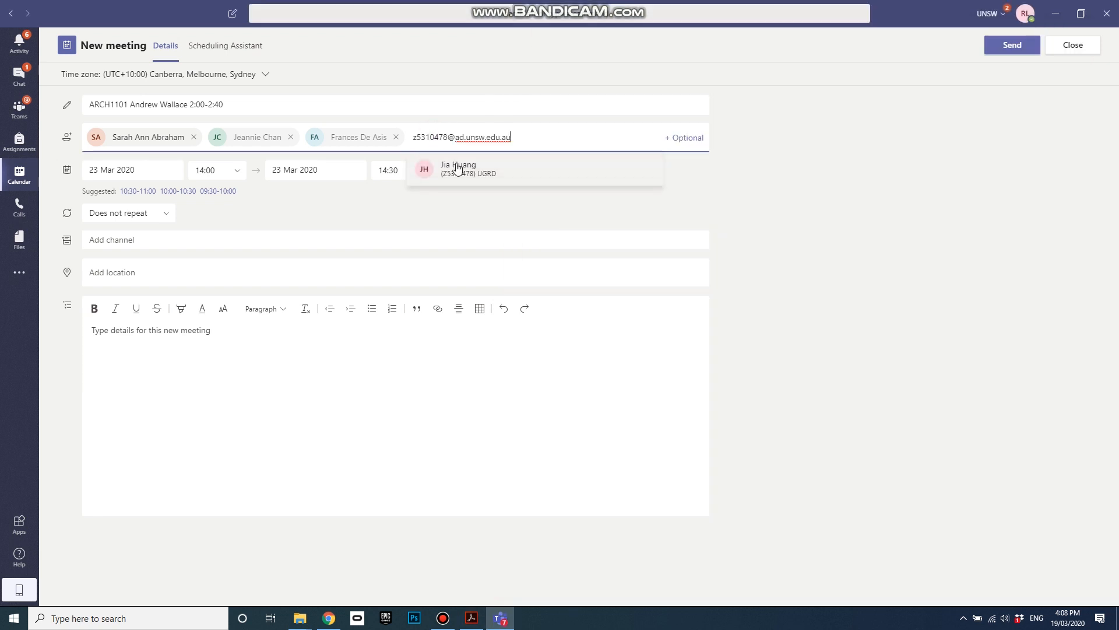
pyautogui.click(493, 165)
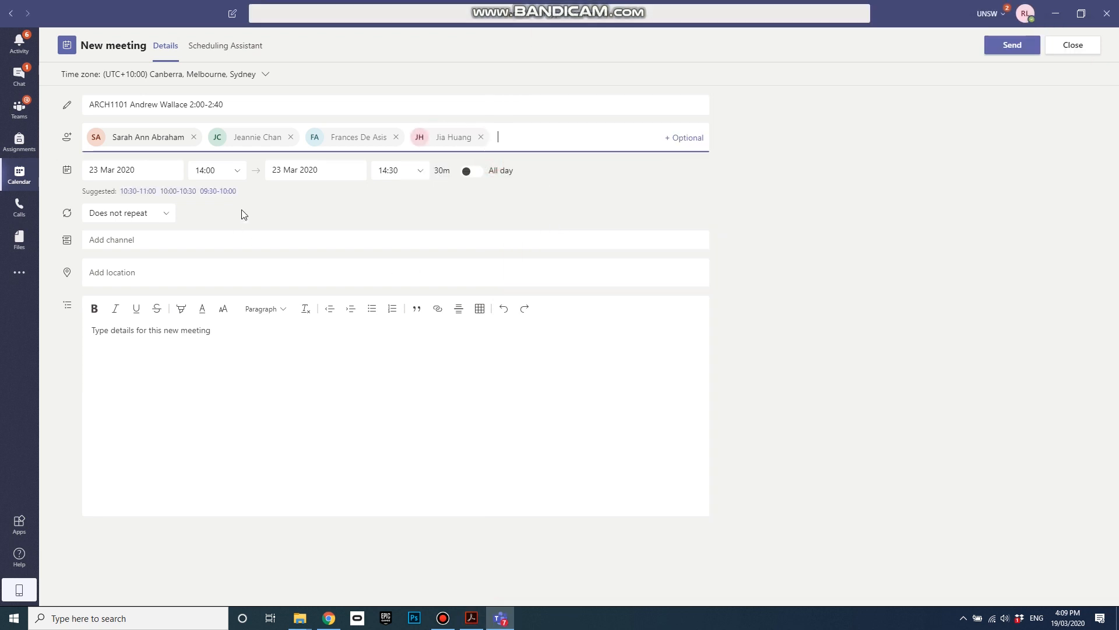
# Step: Change the meeting's end time to 14:40
pyautogui.click(422, 170)
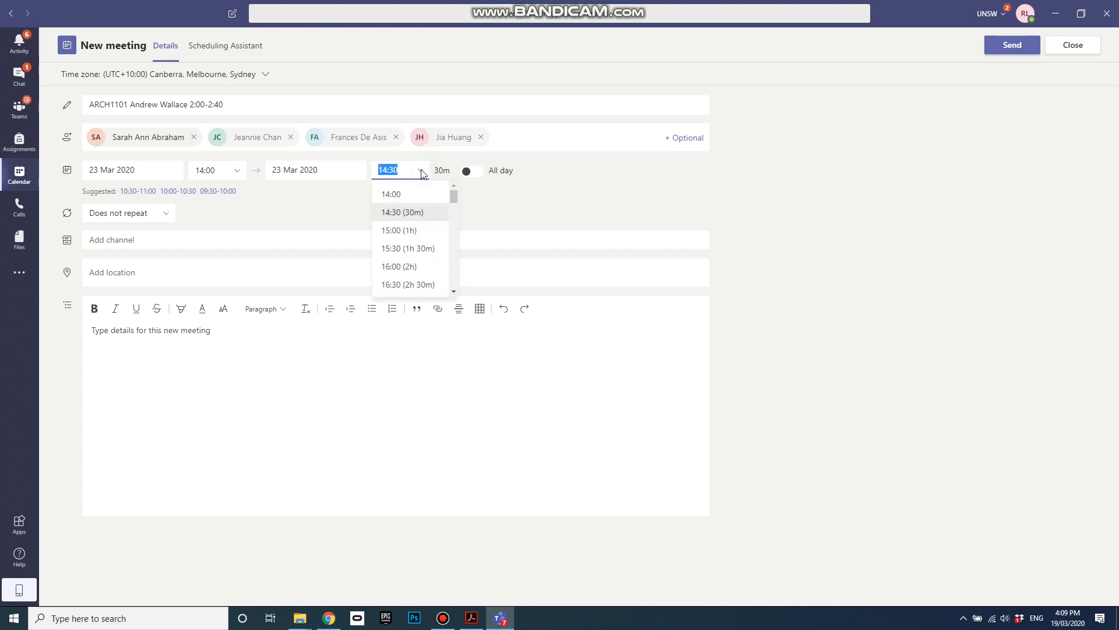
pyautogui.moveTo(400, 169); pyautogui.dragTo(392, 169)
pyautogui.write('40')
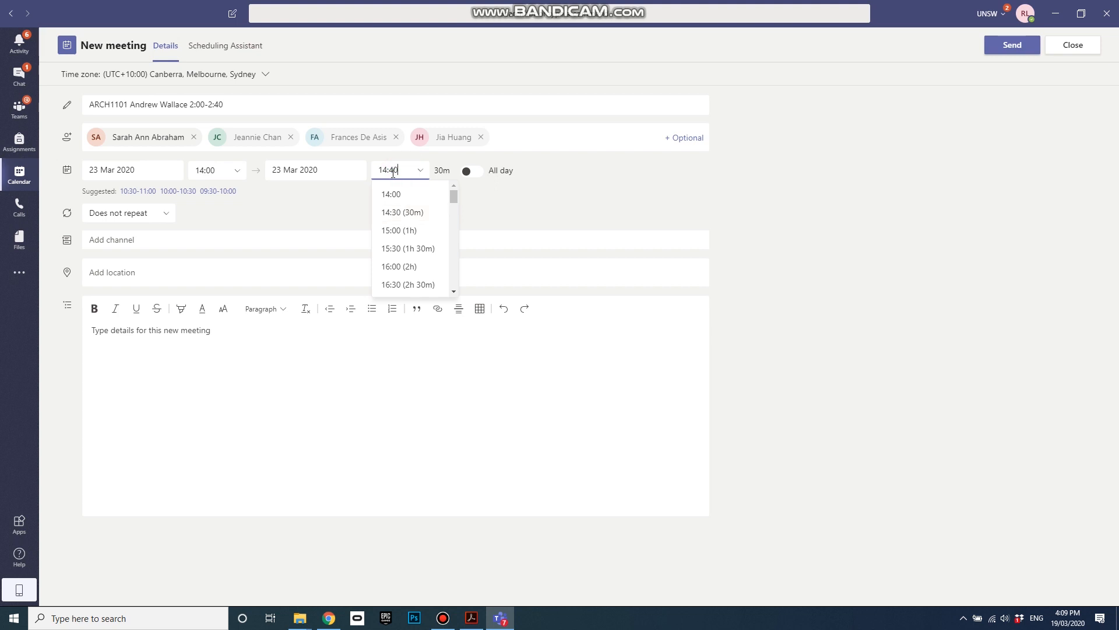
pyautogui.click(500, 197)
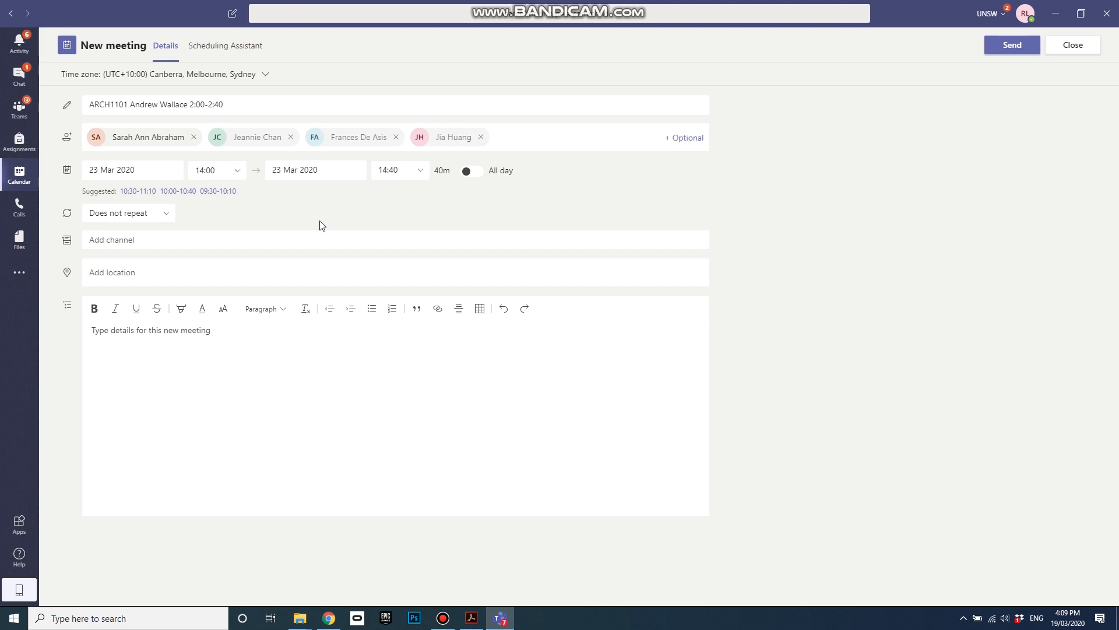
# Step: Set the meeting to repeat weekly on Mondays
pyautogui.click(168, 214)
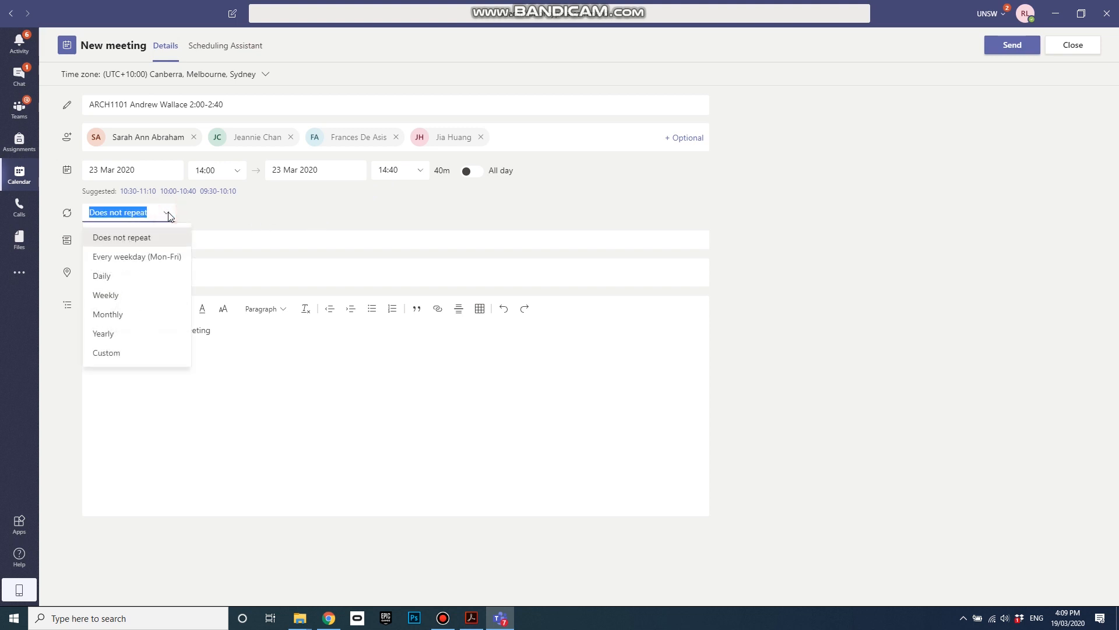
pyautogui.click(133, 296)
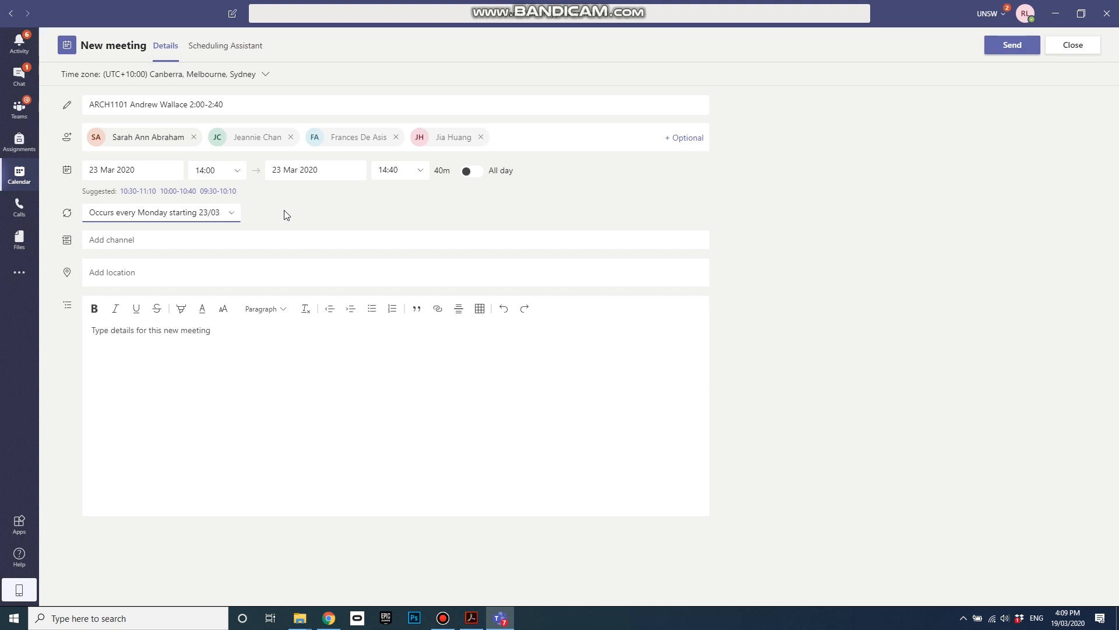
pyautogui.click(234, 214)
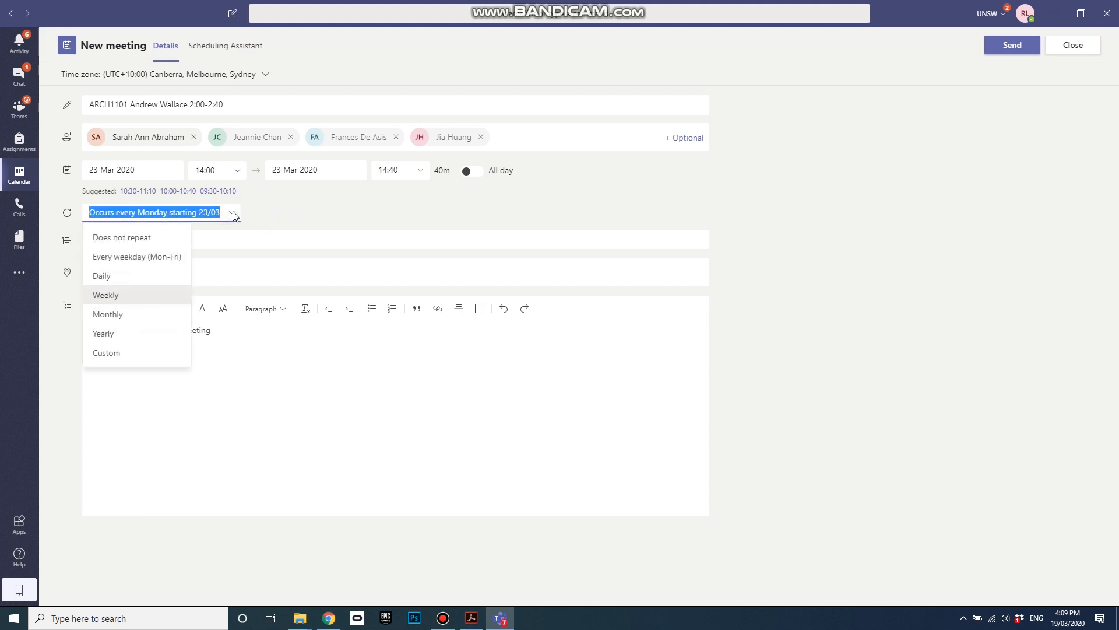
pyautogui.click(265, 215)
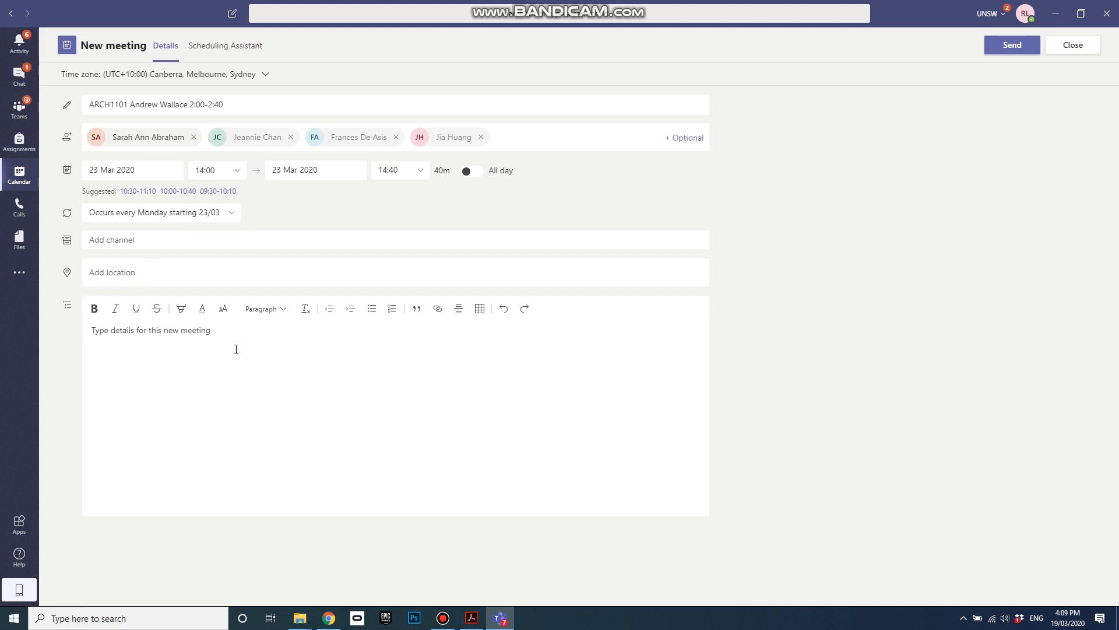
# Step: Close the New meeting form and discard the unsaved meeting
pyautogui.click(224, 333)
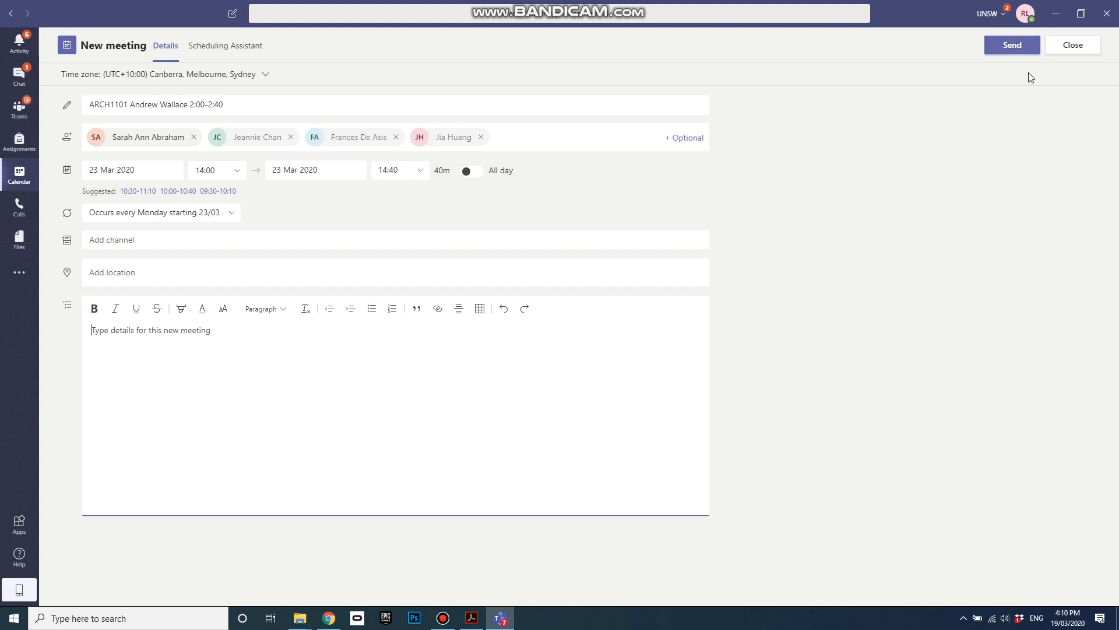
pyautogui.click(1081, 47)
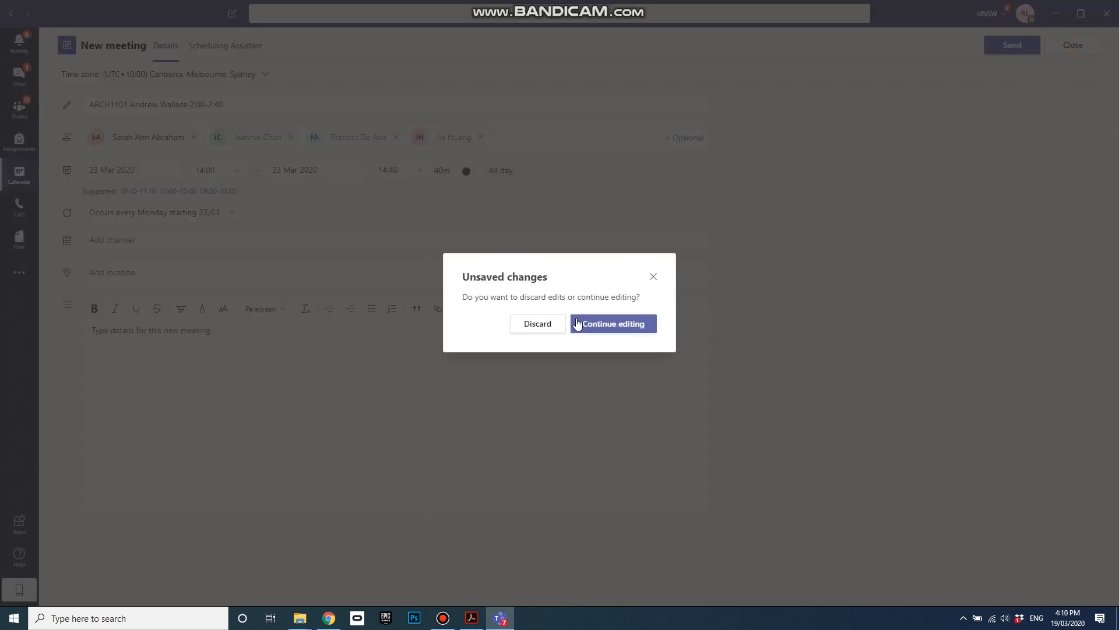
pyautogui.click(548, 325)
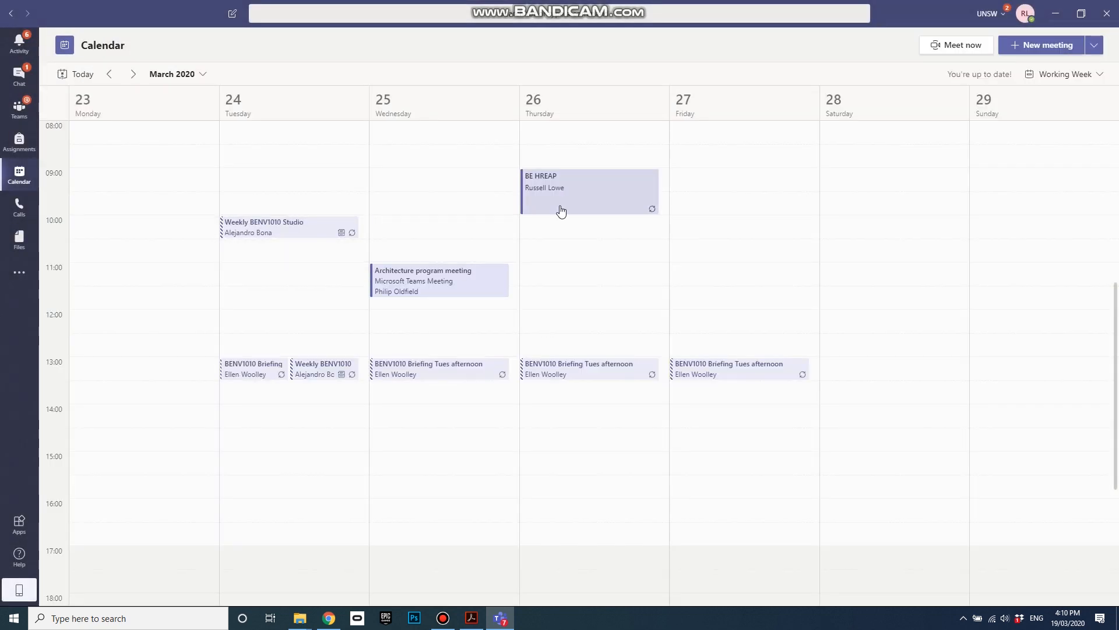
# Step: Open the BE HREAP meeting on Thursday 26 March from the calendar
pyautogui.moveTo(577, 203); pyautogui.dragTo(598, 198)
pyautogui.doubleClick(598, 197)
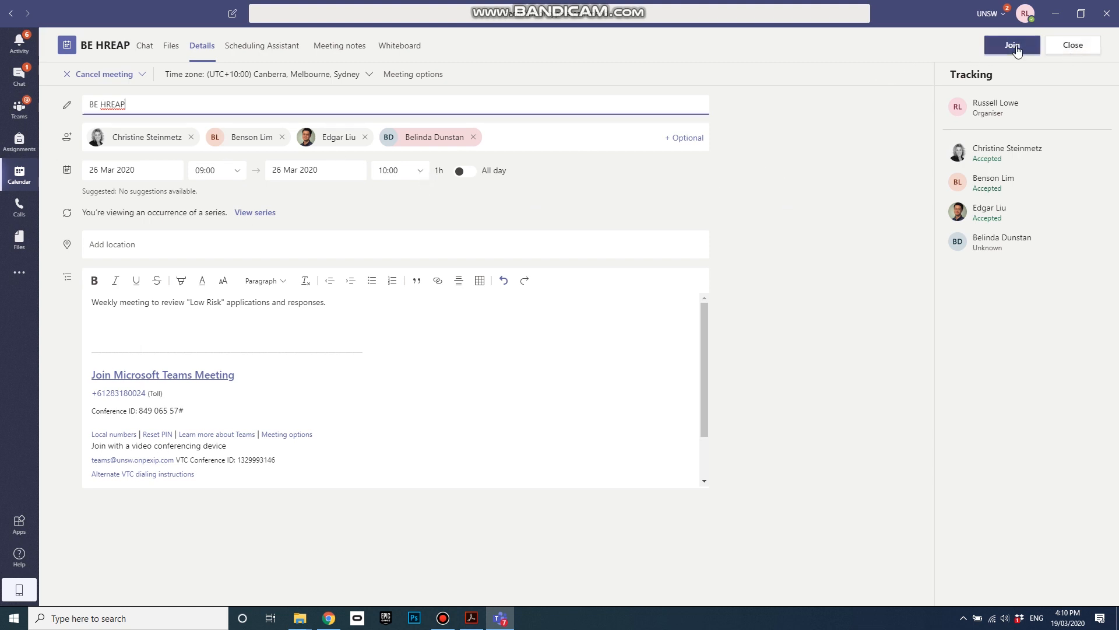
# Step: Close the BE HREAP meeting details to return to the 23–29 March 2020 calendar week
pyautogui.click(1081, 52)
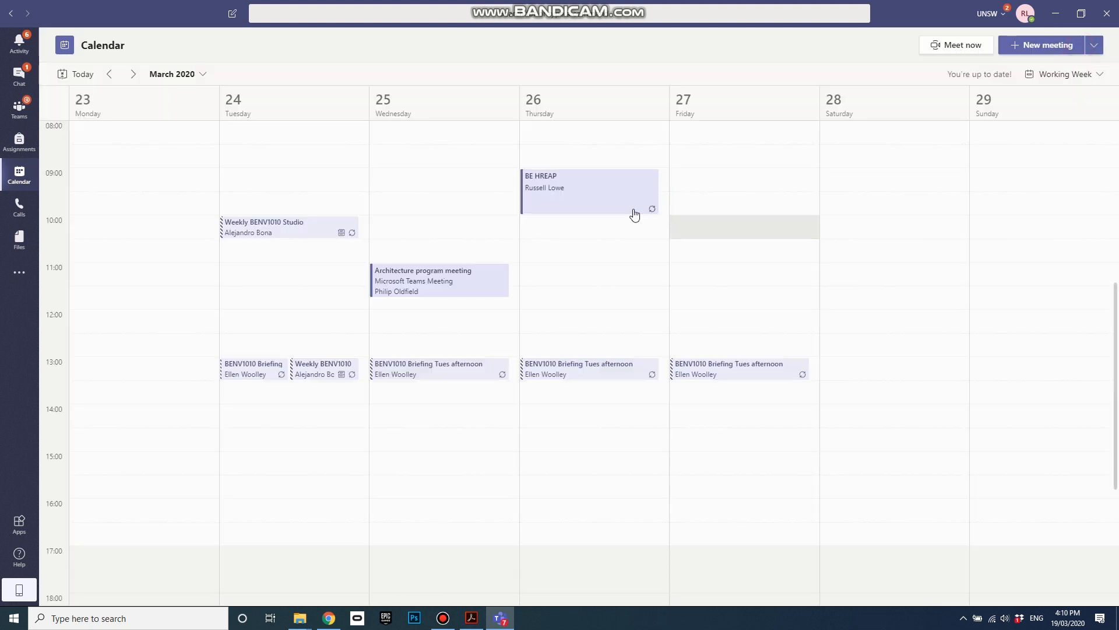